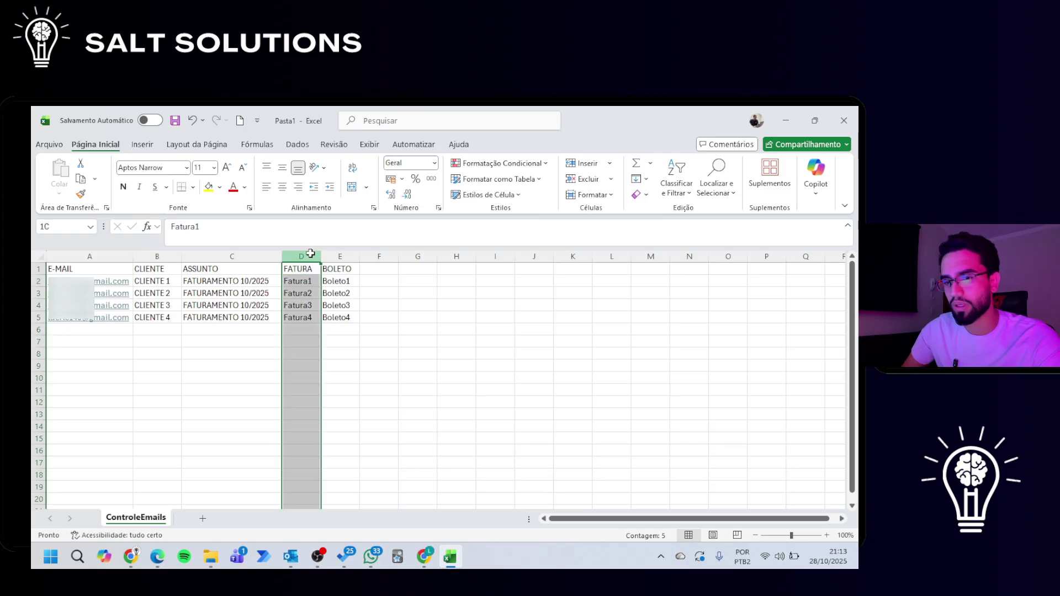
Widen the FATURA and BOLETO columns of the ControleEmails sheet
left_click(325, 255)
left_click_drag(324, 254, 384, 256)
left_click(358, 318)
left_click(83, 270)
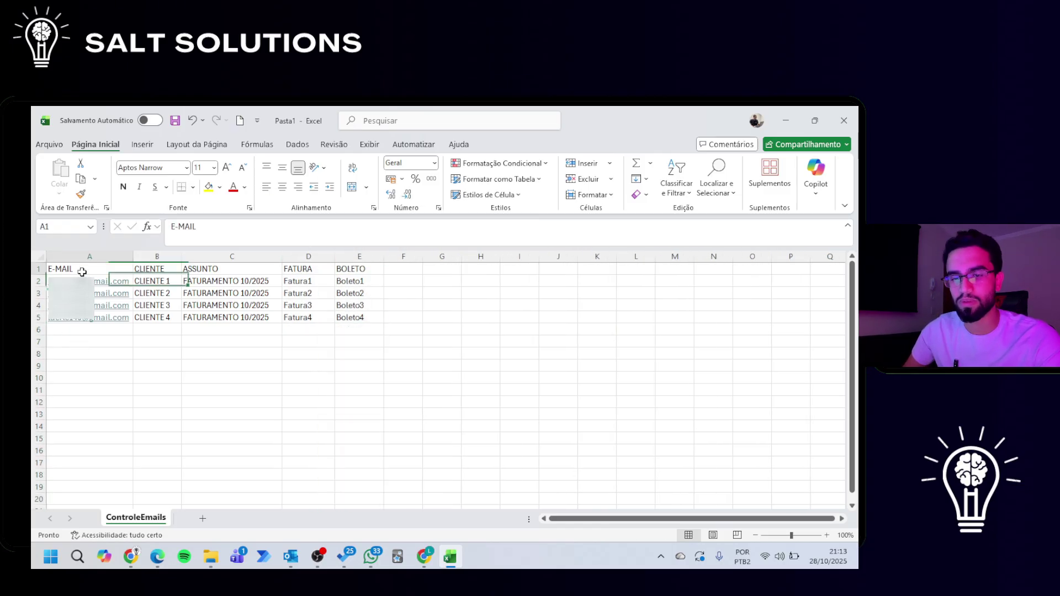
left_click(390, 379)
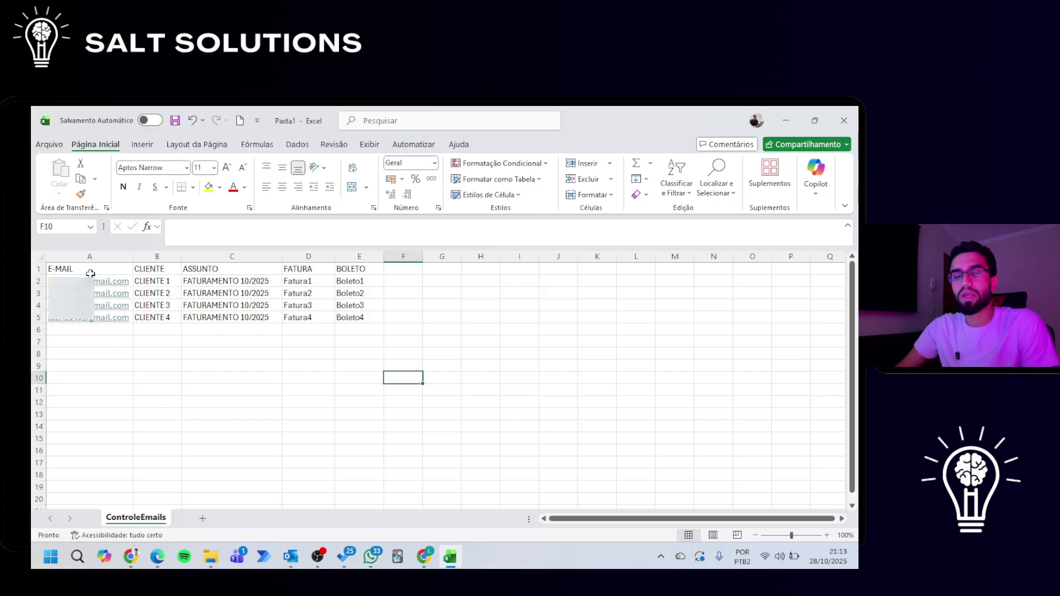
Examine the column headings and the billing rows for clients 1 to 4 in the ControleEmails sheet
left_click_drag(87, 256, 481, 259)
left_click(410, 324)
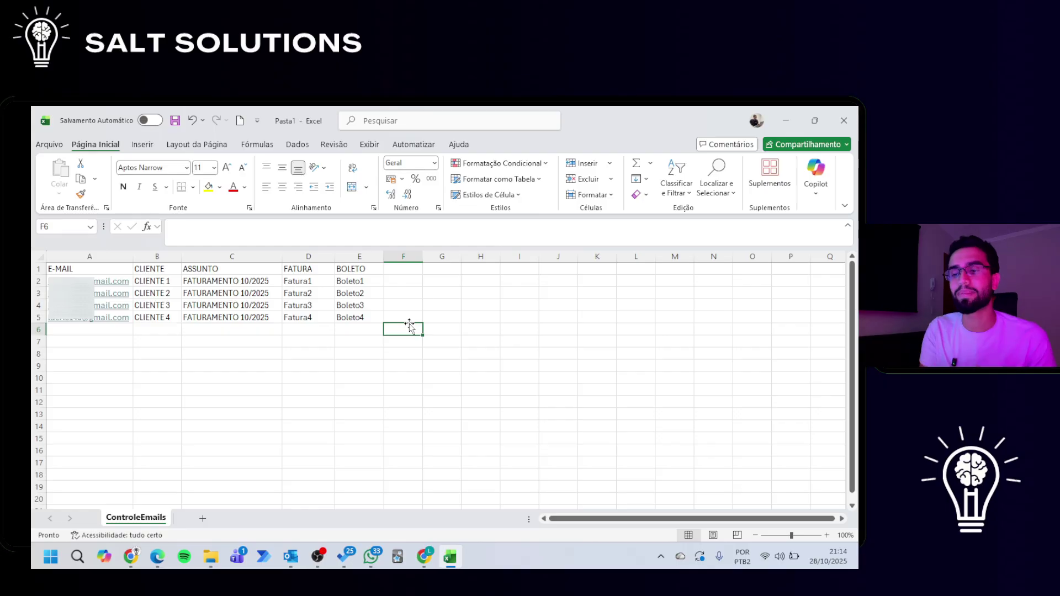
left_click_drag(409, 281, 89, 282)
left_click_drag(435, 296, 88, 317)
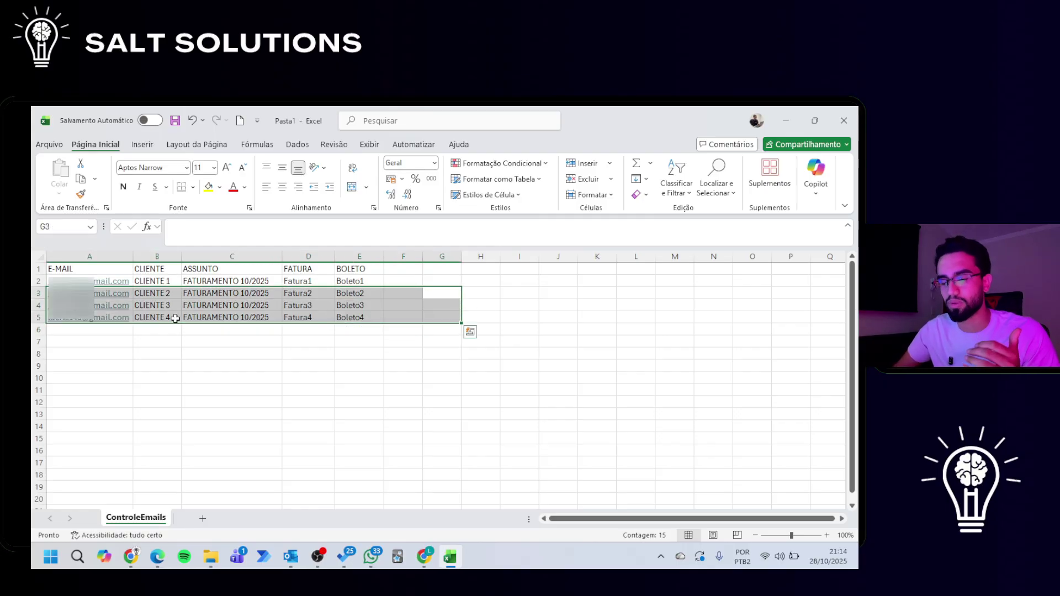
left_click(279, 368)
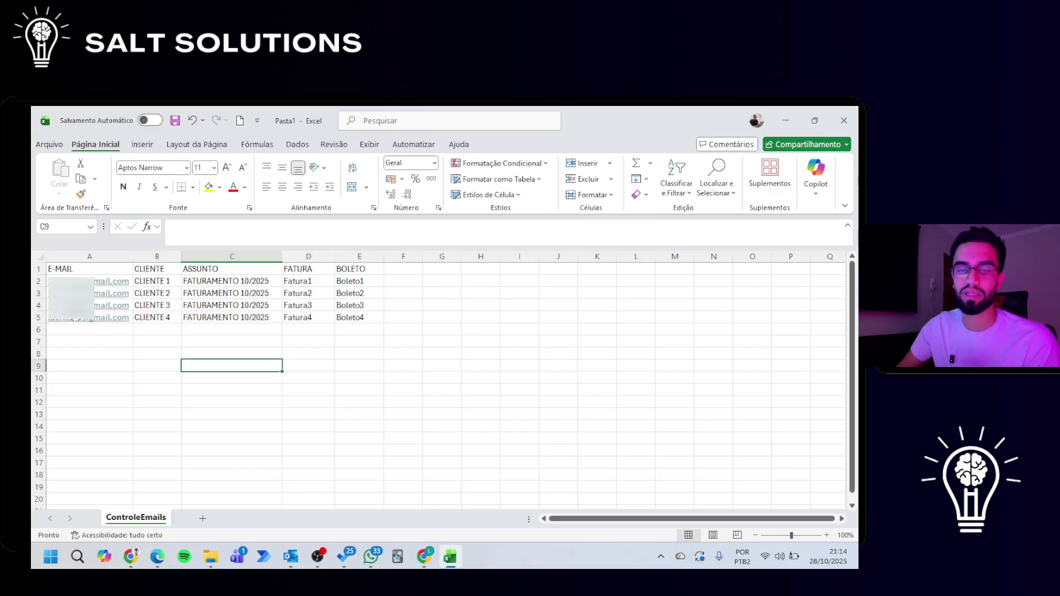
left_click(40, 257)
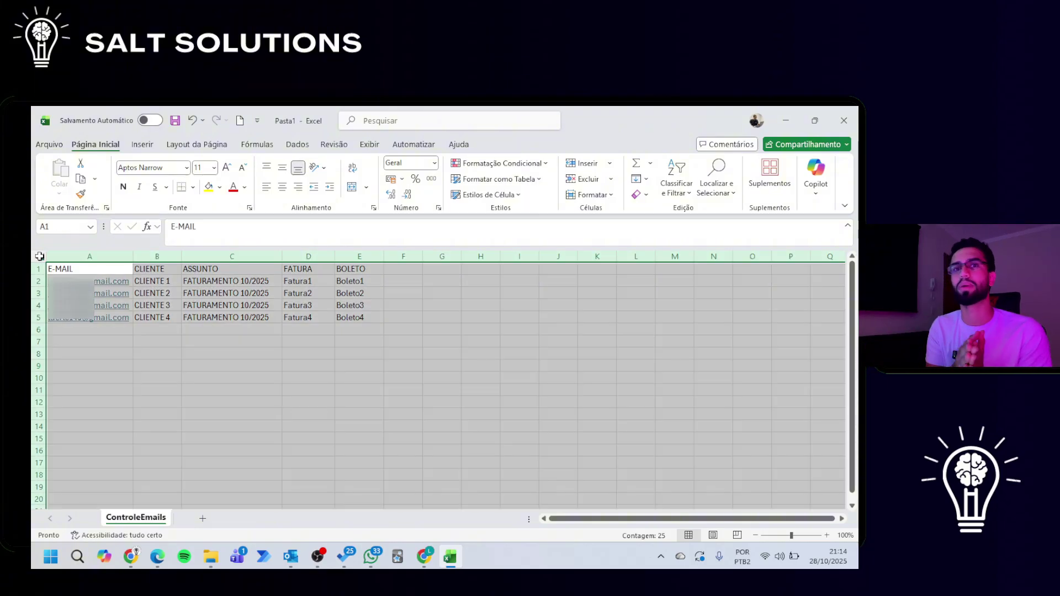
left_click(104, 255)
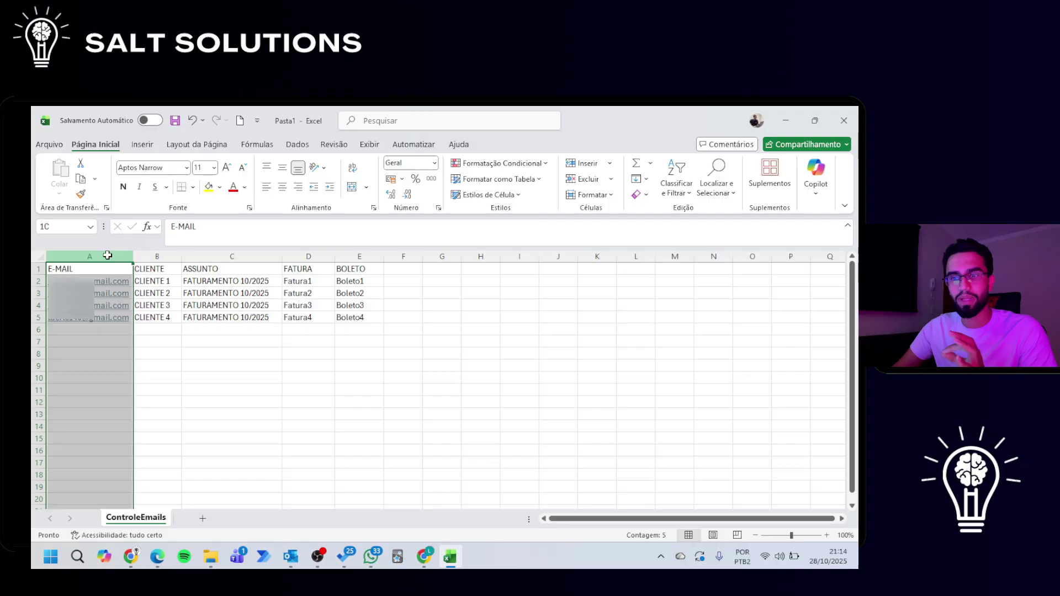
left_click(276, 329)
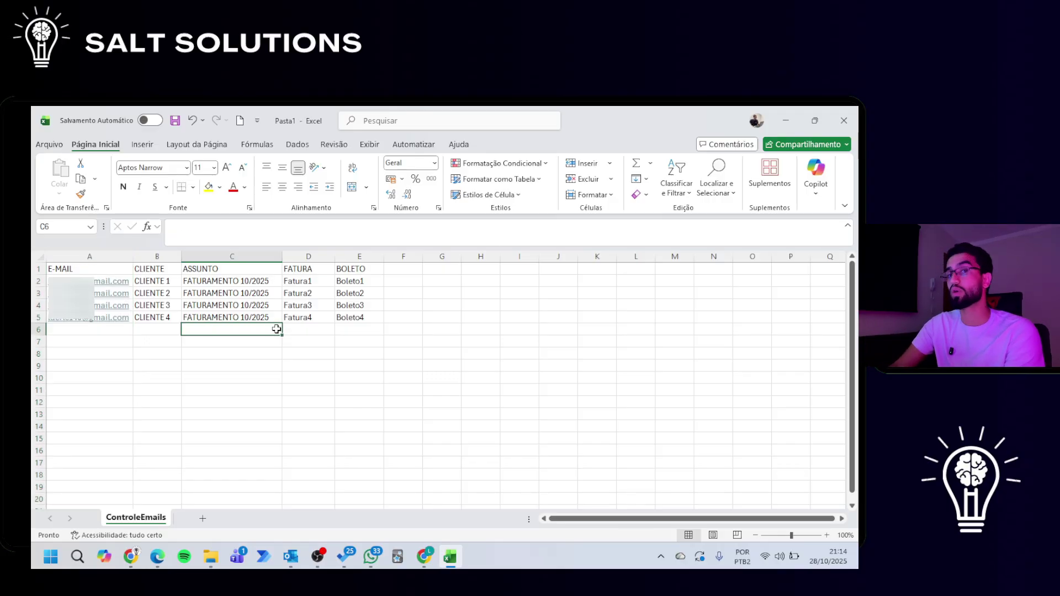
left_click(452, 343)
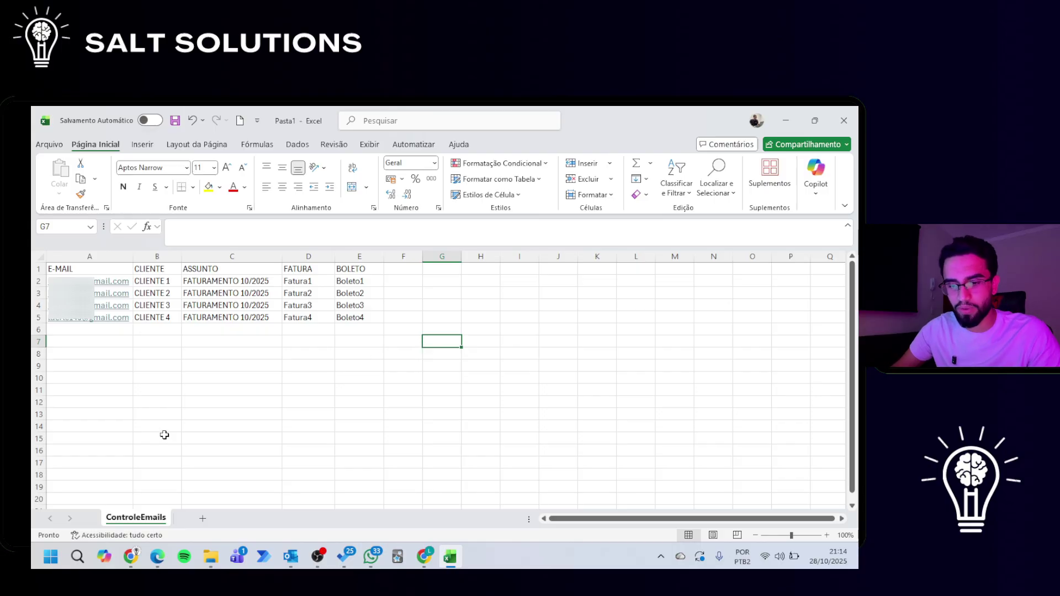
Switch to a Chrome window and open chatgpt.com
left_click(131, 557)
left_click(751, 500)
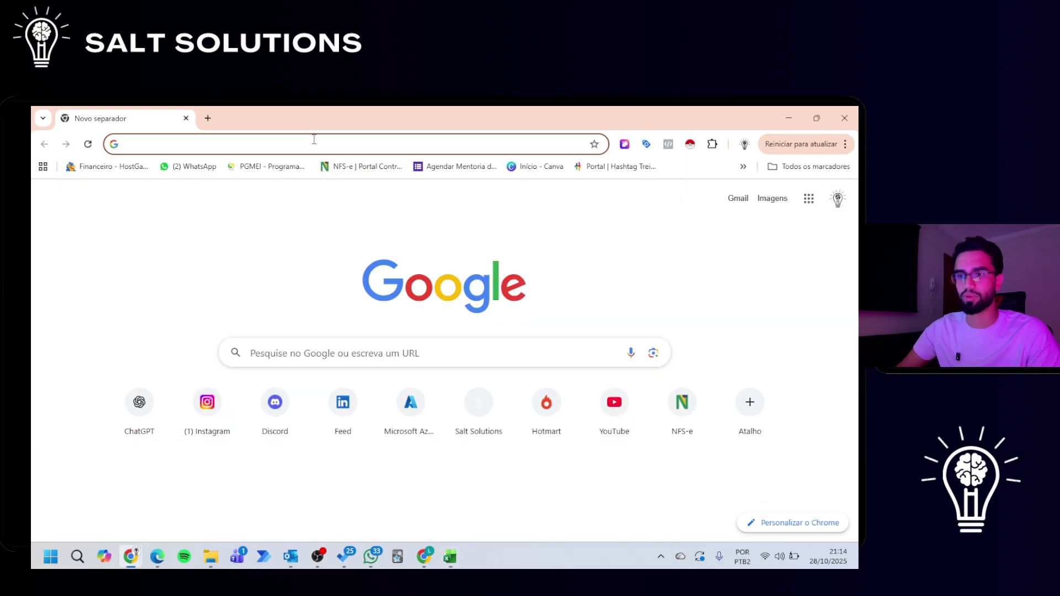
type("chatgpt.com")
key("Return")
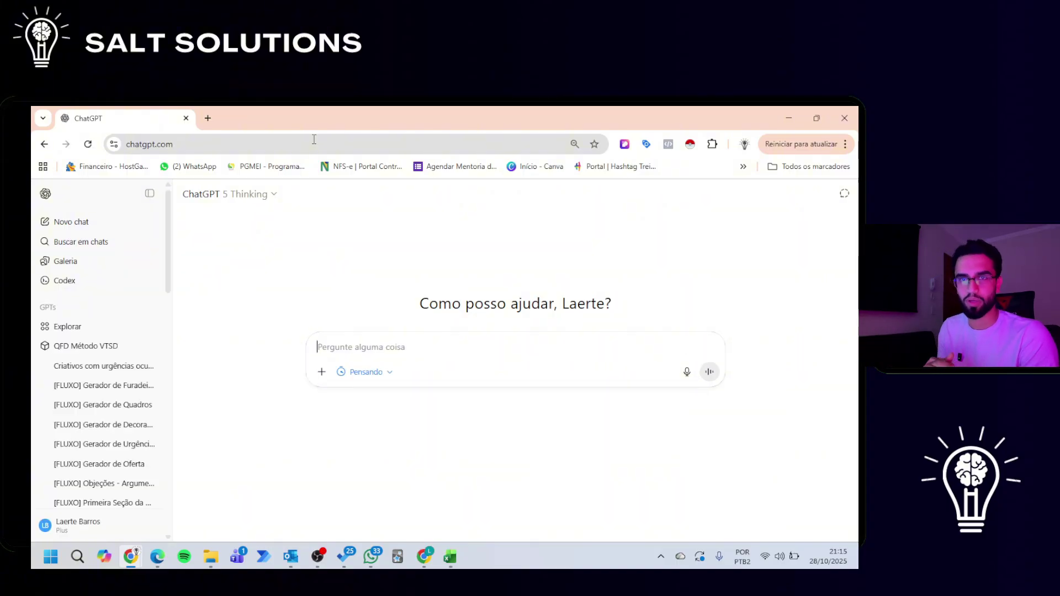
Begin the ChatGPT prompt with "tenho planilha em excel com as seguintes colunas:" followed by a new line
type("tenhp um")
key("BackSpace")
key("BackSpace")
key("BackSpace")
key("BackSpace")
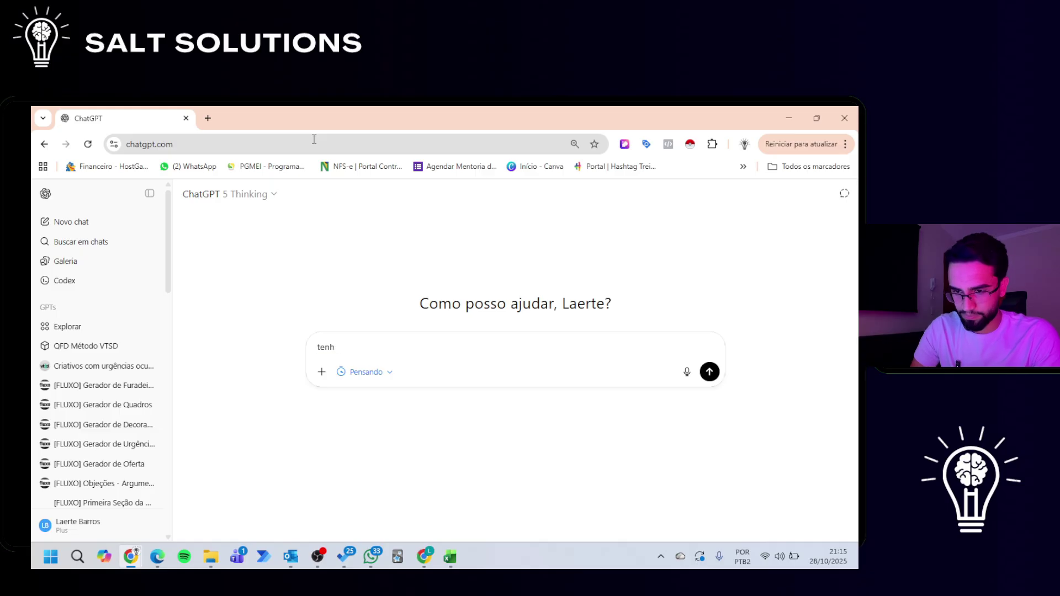
type("o plan")
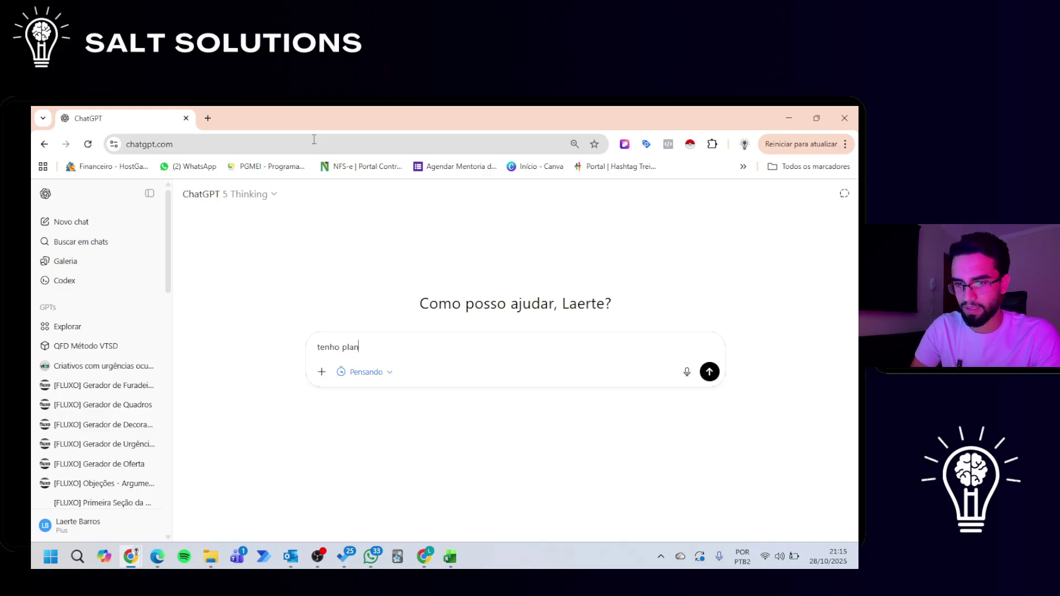
type("ilha em ex")
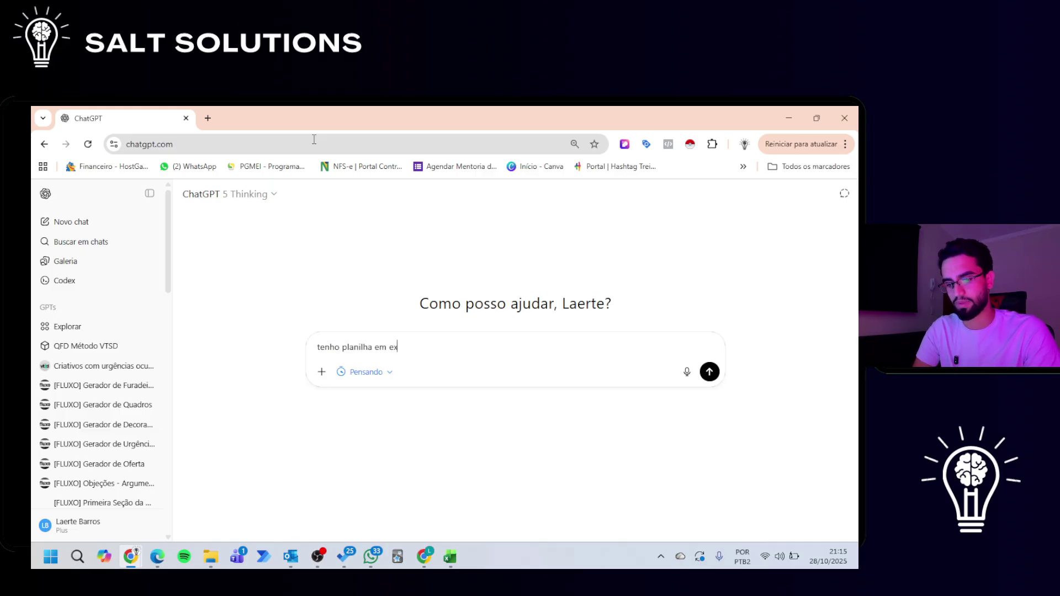
type("cel com as se")
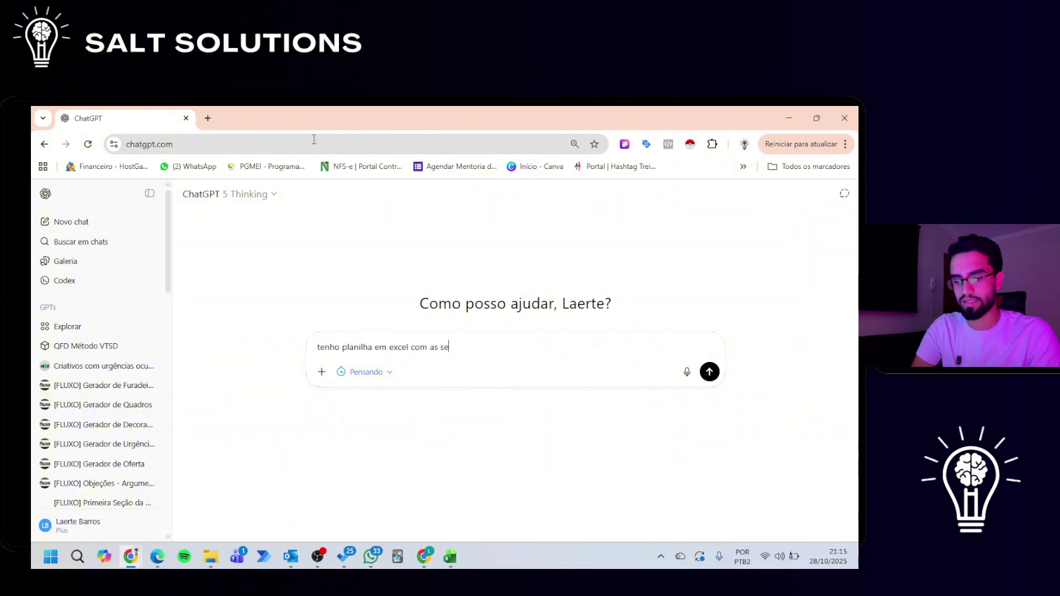
type("guintes colunas:")
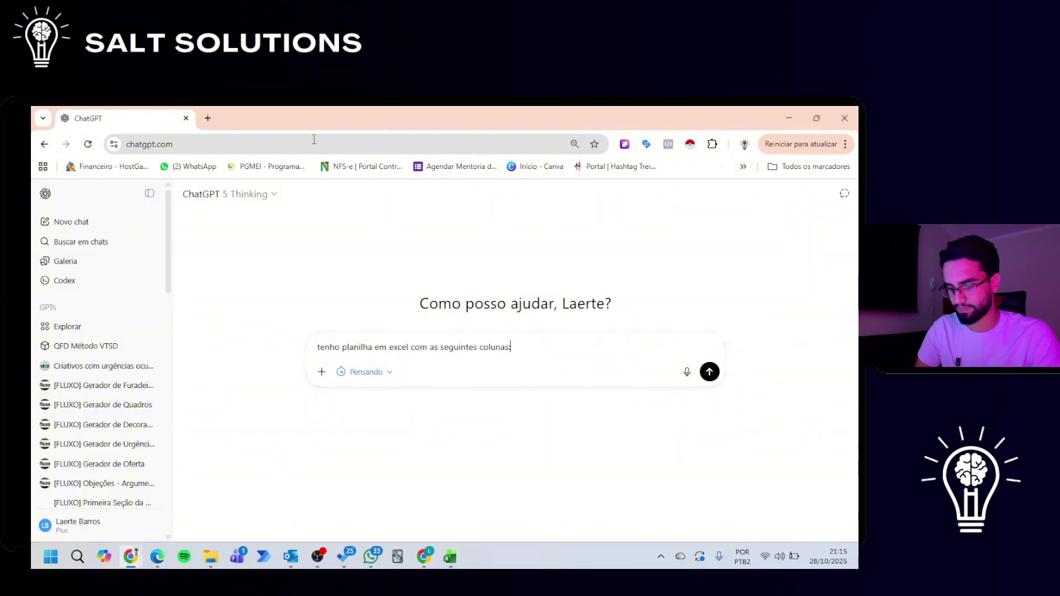
key("shift+Return")
Copy the header cells E-MAIL to BOLETO from the Excel sheet and paste them into the ChatGPT prompt
key("alt+Tab")
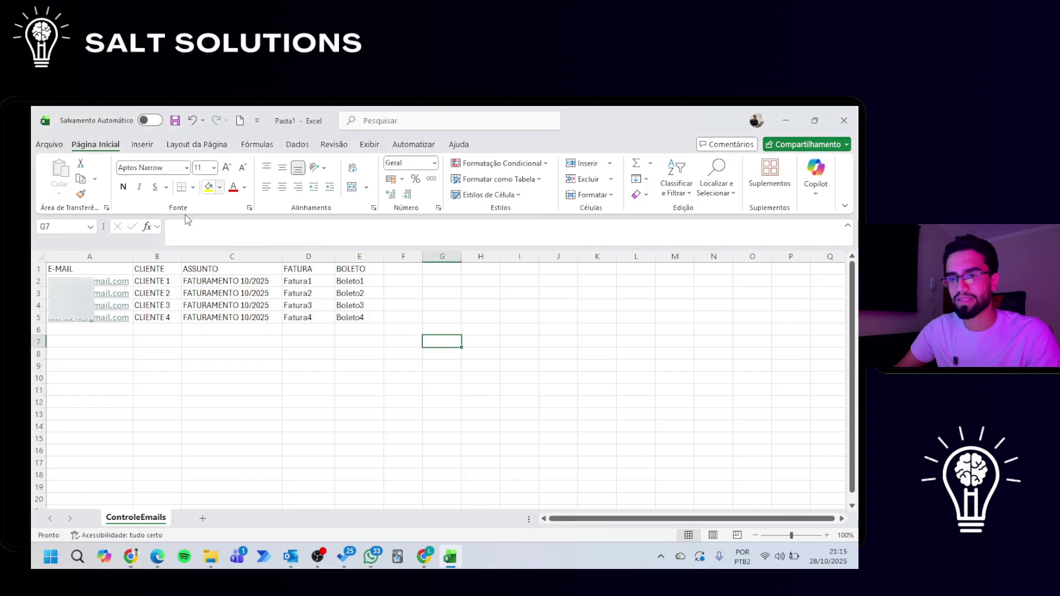
left_click_drag(71, 269, 336, 257)
key("ctrl+c")
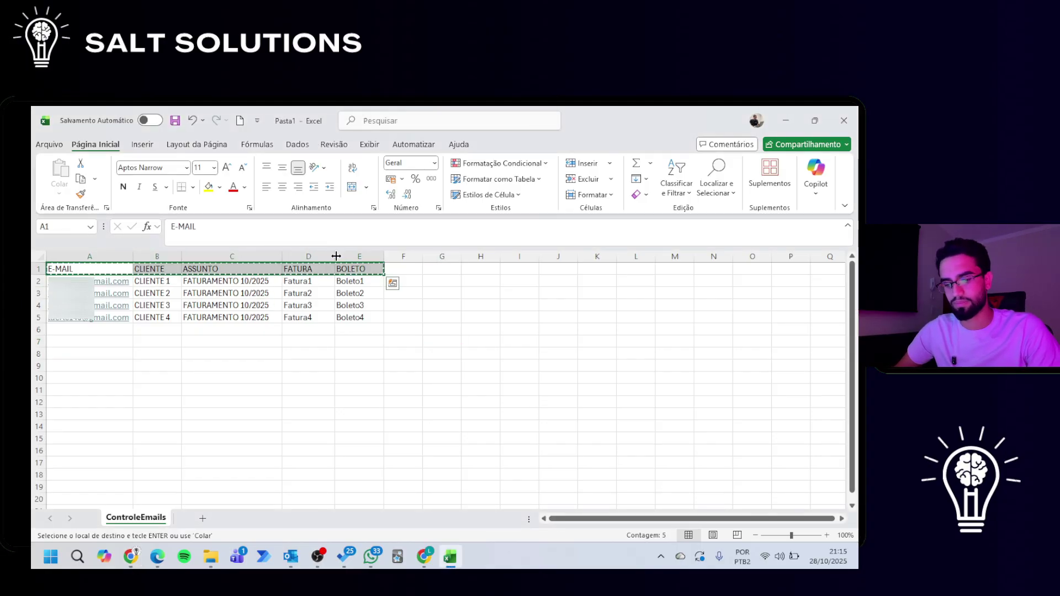
key("alt+Tab")
key("ctrl+v")
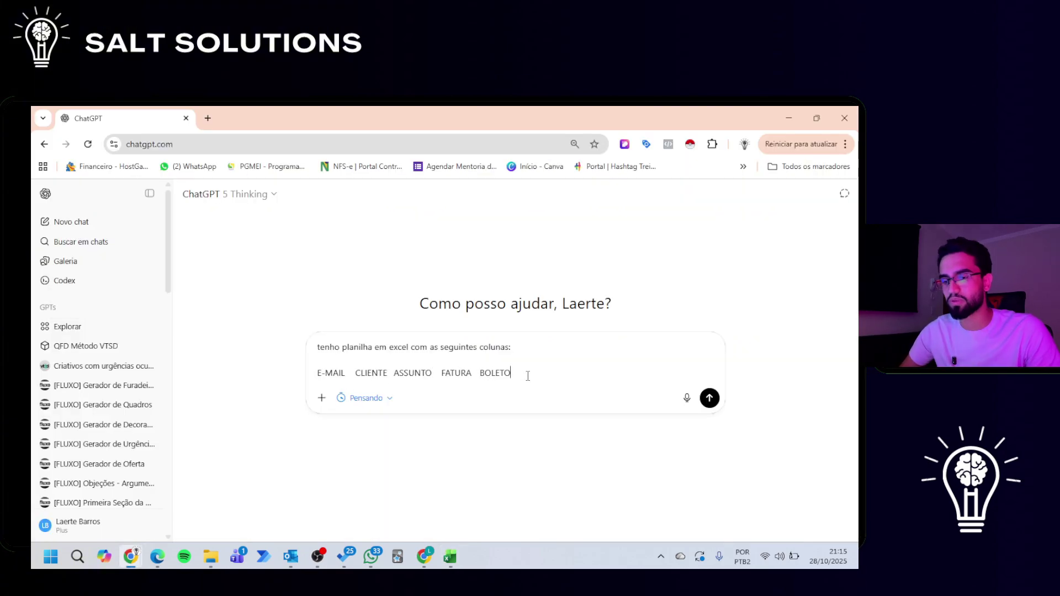
Add the line "e preciso mandar e-mails automáticos via o própio excel (VBA)" below the column names, followed by a new line
key("shift+Return")
key("shift+Return")
type("e preciso manda")
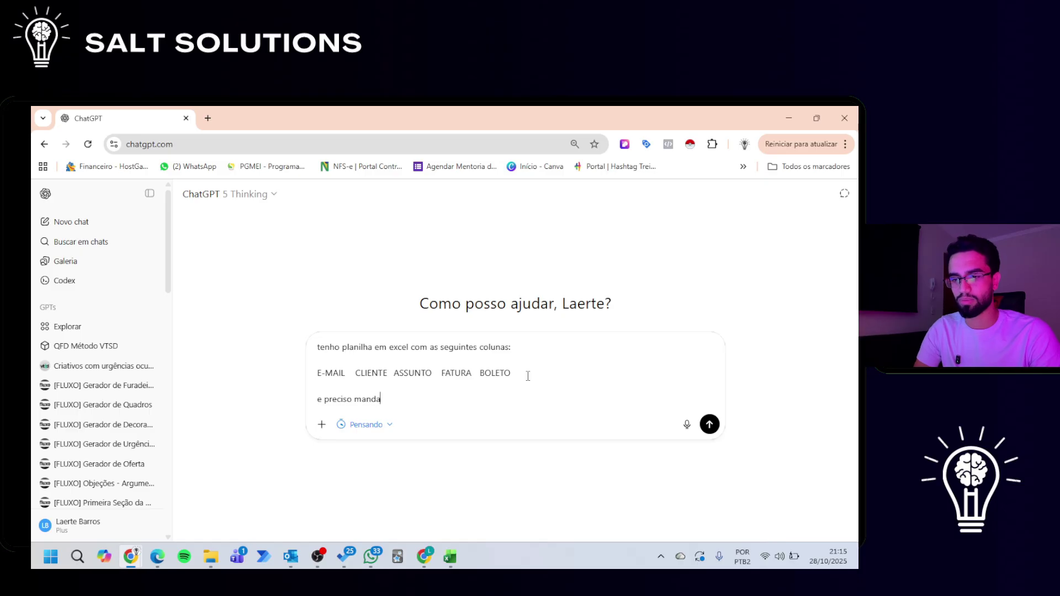
type("r um e-am")
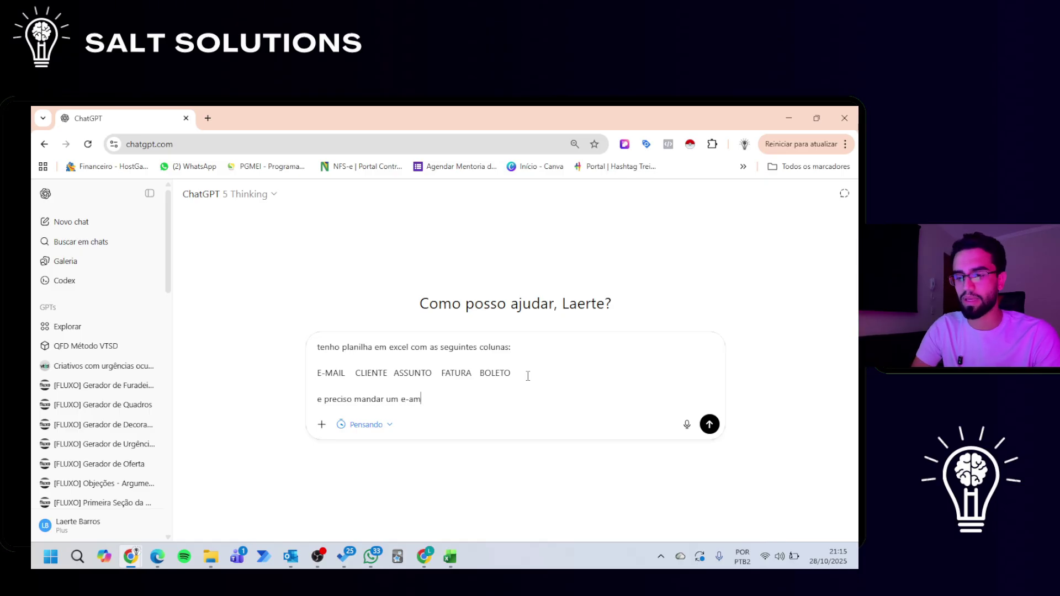
key("BackSpace")
key("BackSpace")
key("BackSpace")
key("BackSpace")
key("BackSpace")
key("BackSpace")
key("BackSpace")
type("e-mails automá")
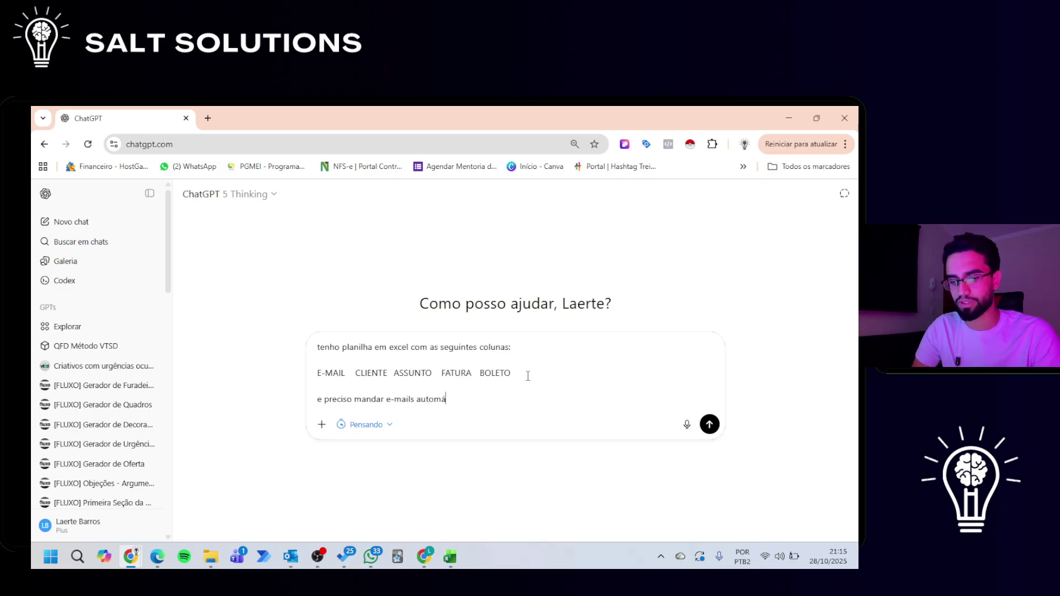
type("ticos via o pró")
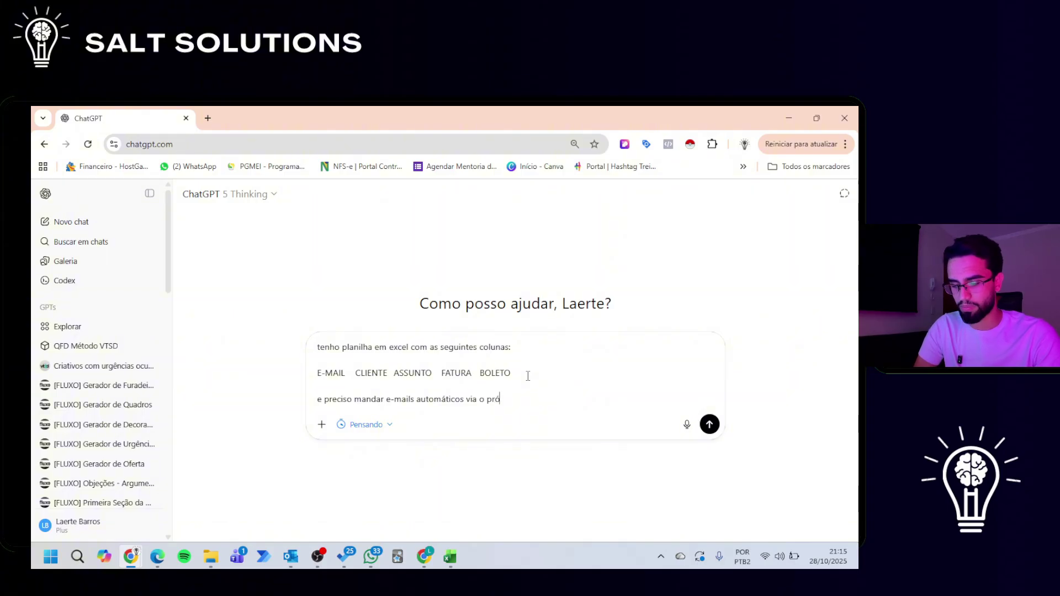
type("pio excel ")
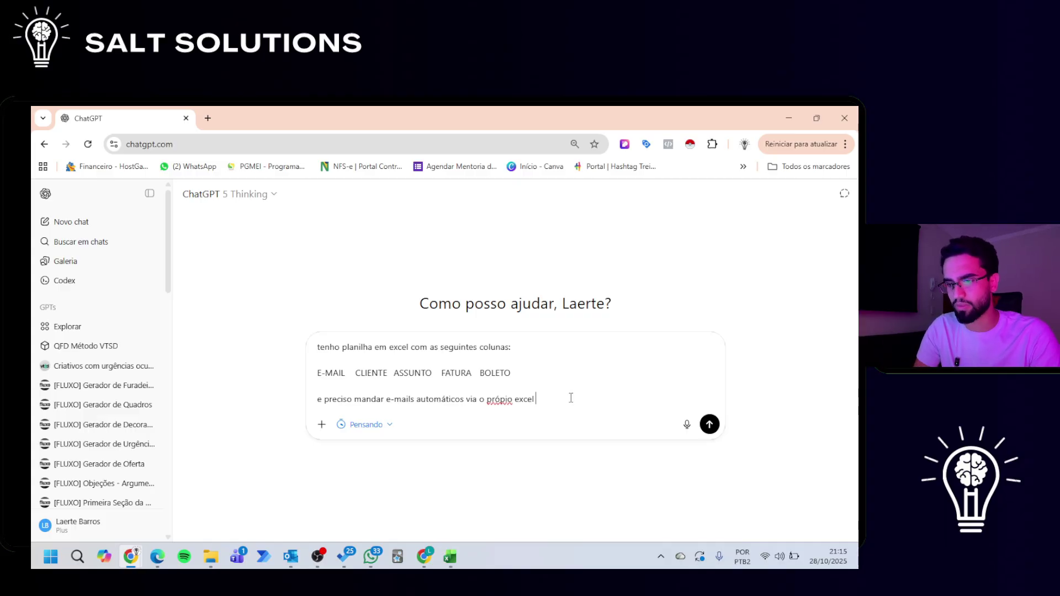
type("(VBA")
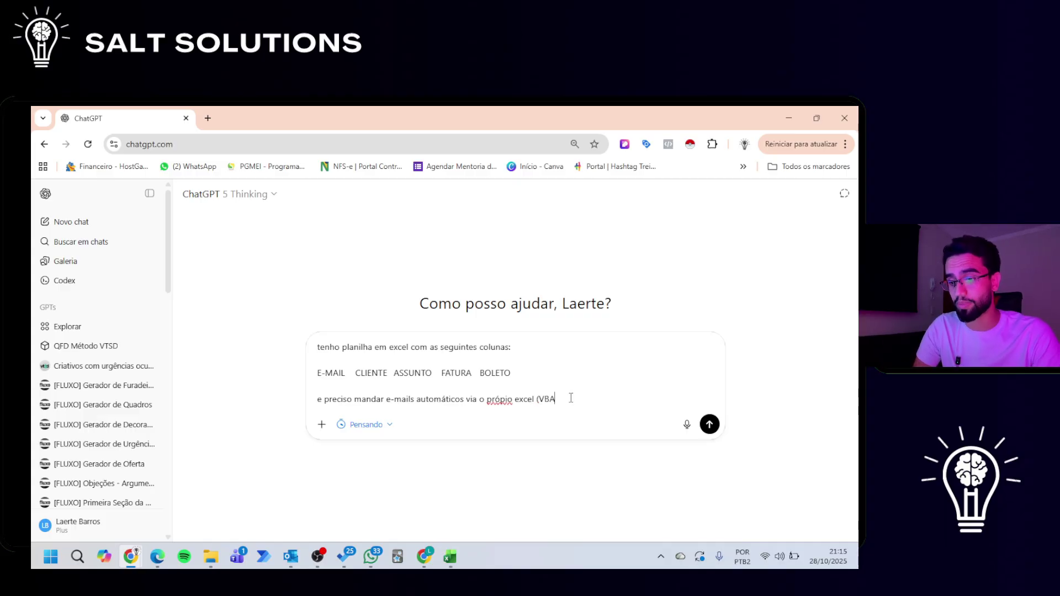
type(")")
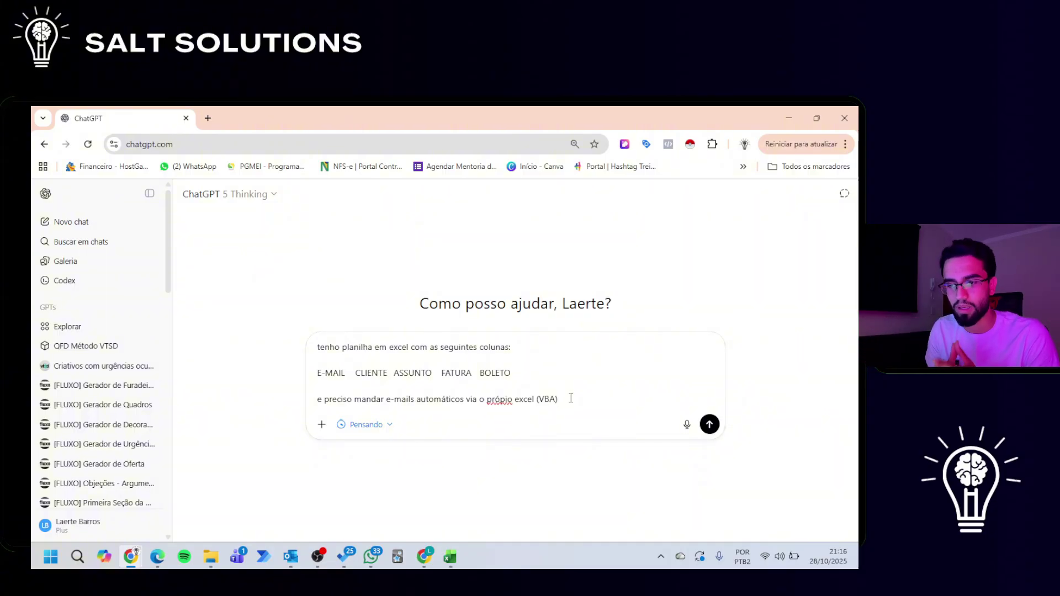
key("shift+Return")
Check the FATURA and BOLETO columns in Excel and select the path of the ArquivosEnvio folder inside Downloads in File Explorer
key("alt+Tab")
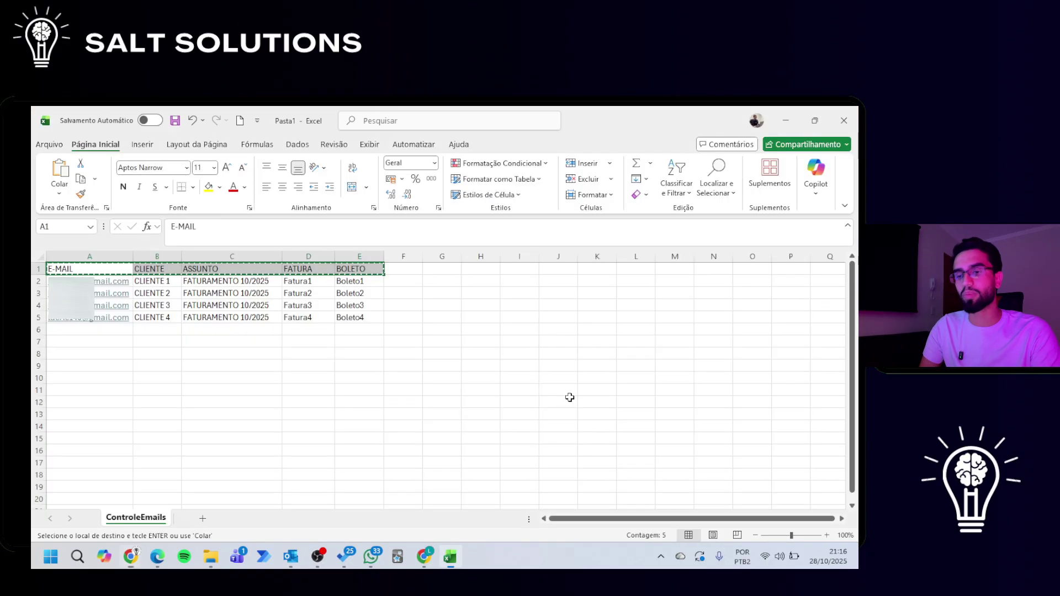
key("Escape")
left_click(309, 253)
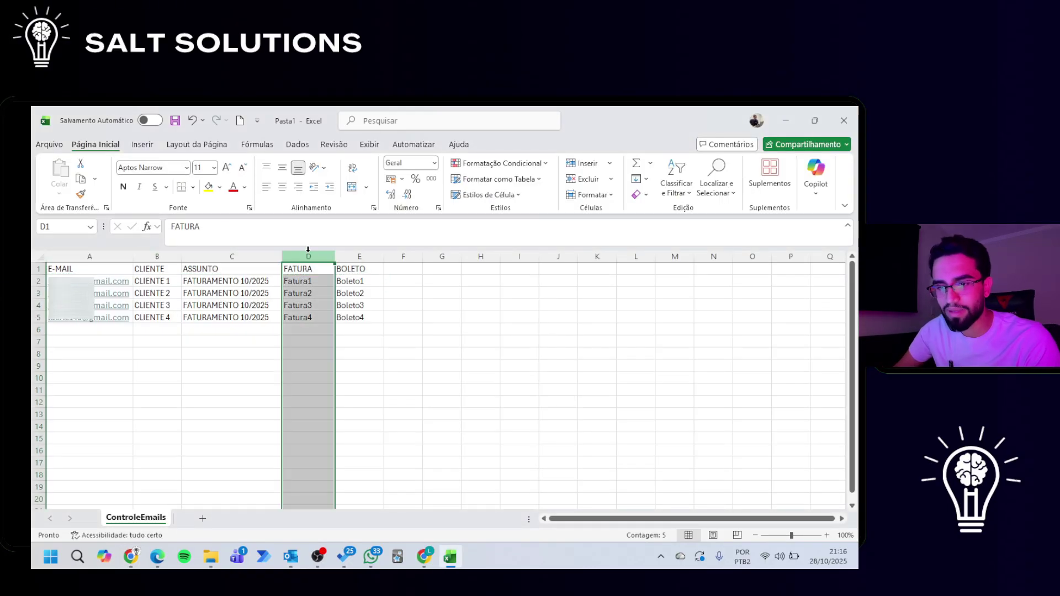
left_click(362, 252)
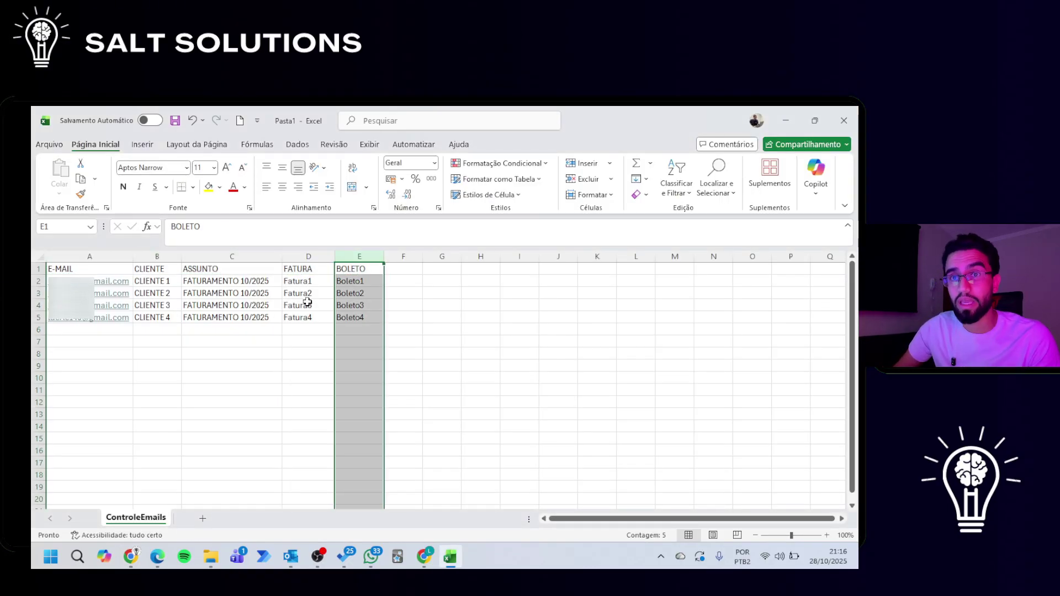
mouse_move(218, 560)
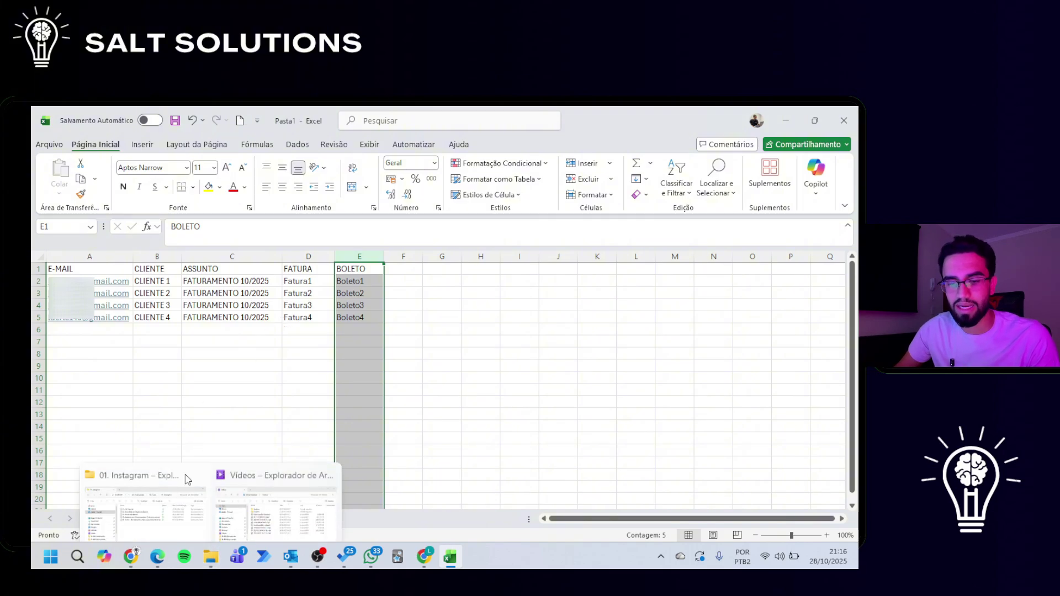
left_click(141, 500)
left_click(221, 394)
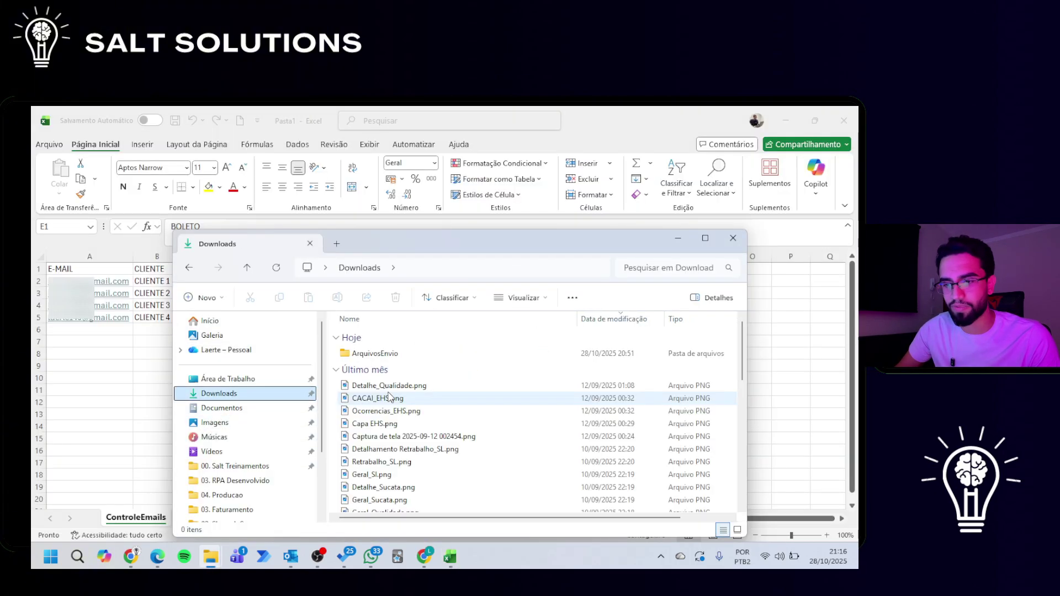
double_click(375, 351)
left_click_drag(421, 498, 405, 365)
left_click(503, 271)
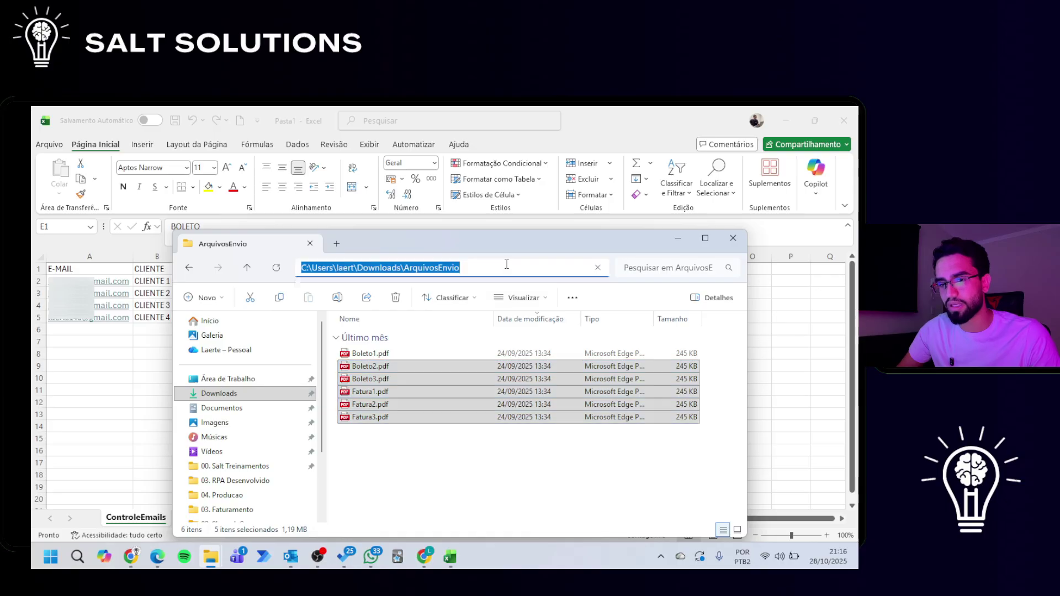
Add to the ChatGPT prompt "a coluna FATURA e BOLETO precisam ser anexadas no e-mail encaminhado que estão no seguinte diretório:" and the copied ArquivosEnvio path
key("alt+Tab")
key("alt+Tab")
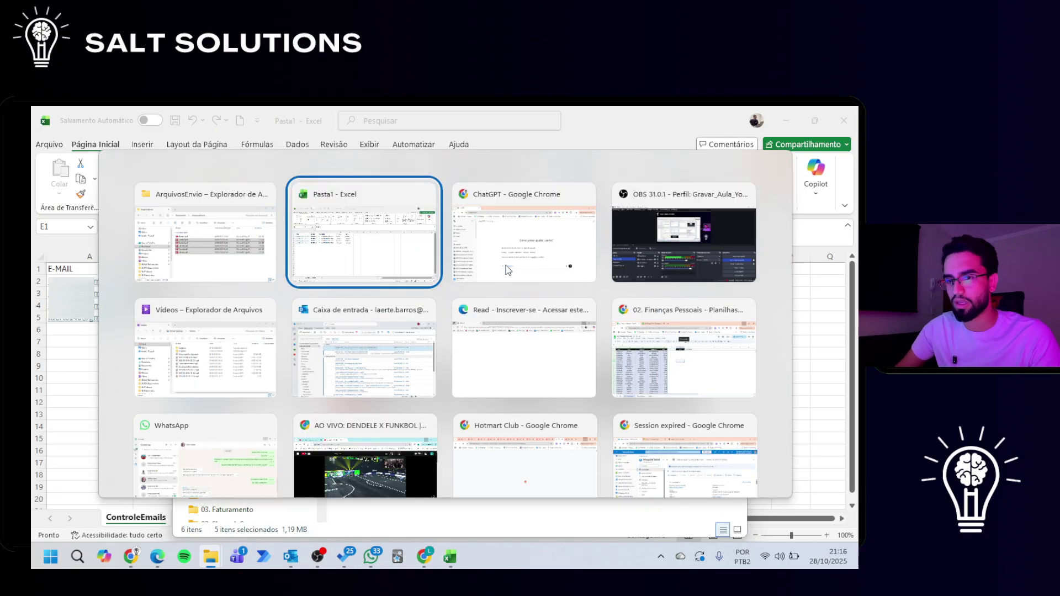
type("a coluna FATUR")
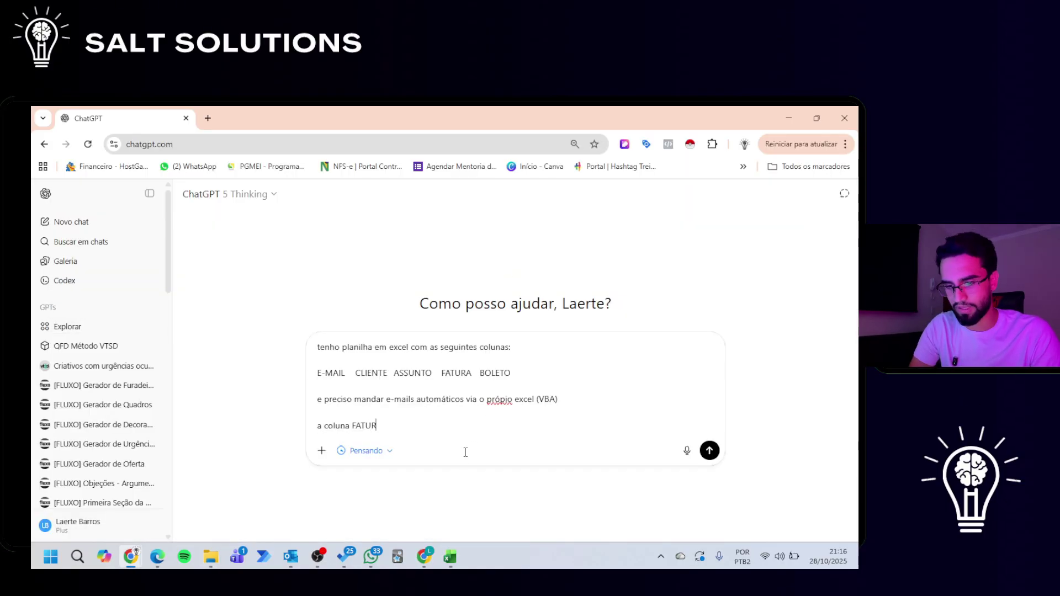
type("A e BOLETO")
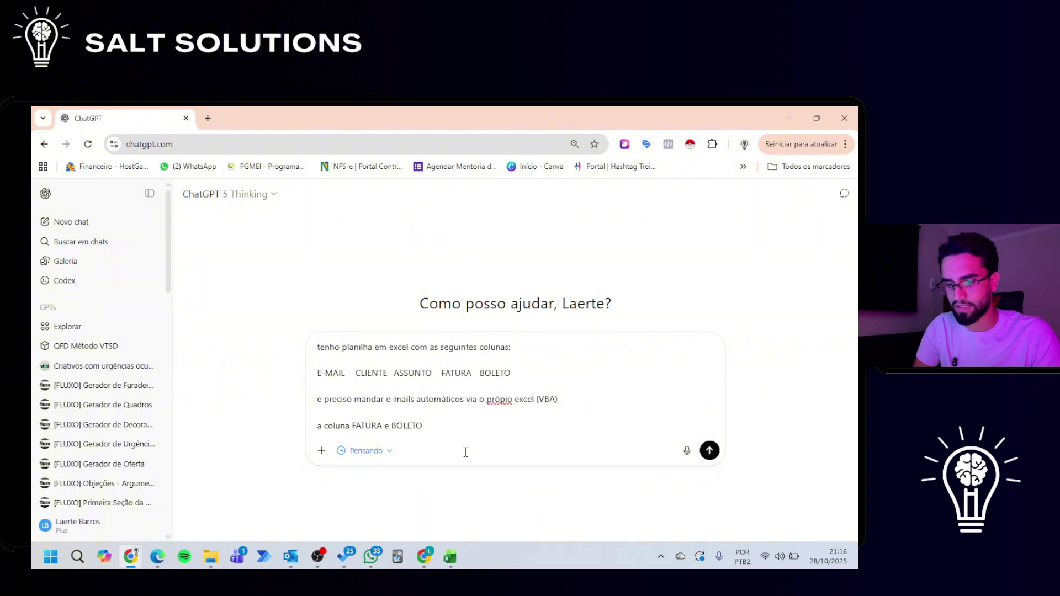
type(" es precisam ser anexadas no ")
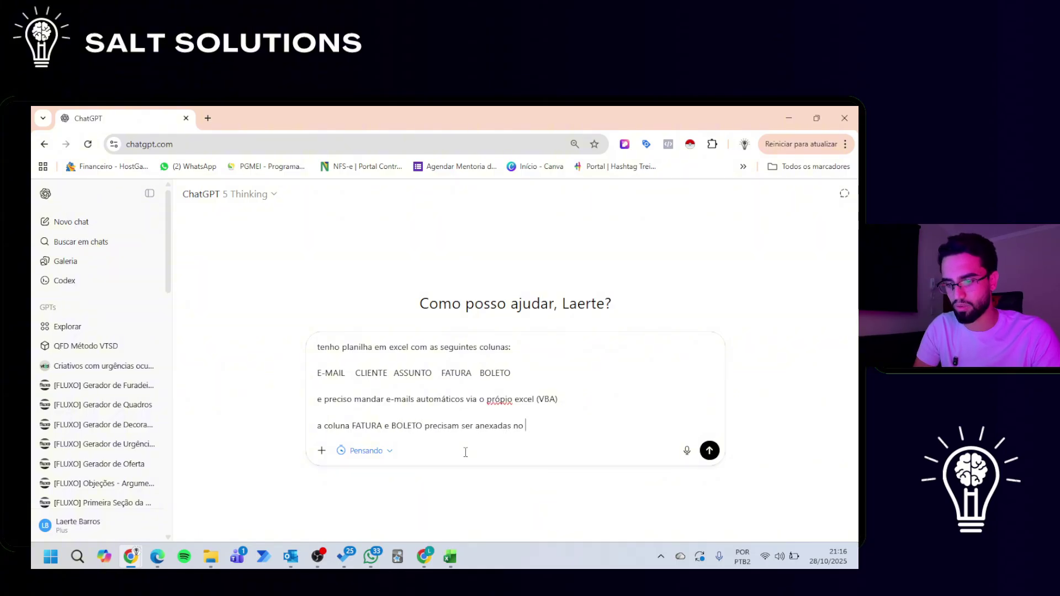
type("e-mail encaminhado que estão n")
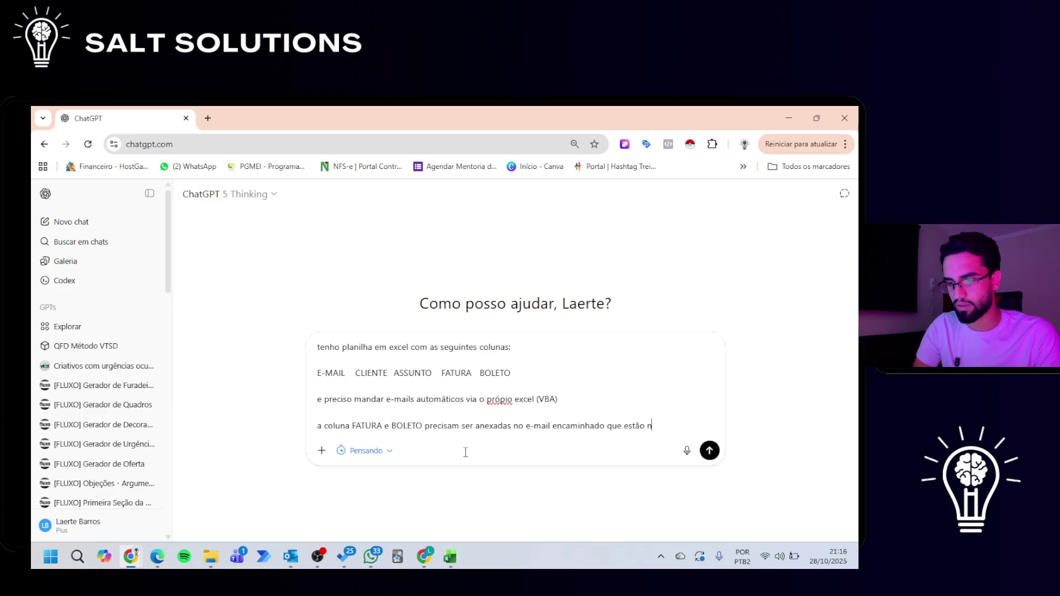
type("o seguinte diretório:")
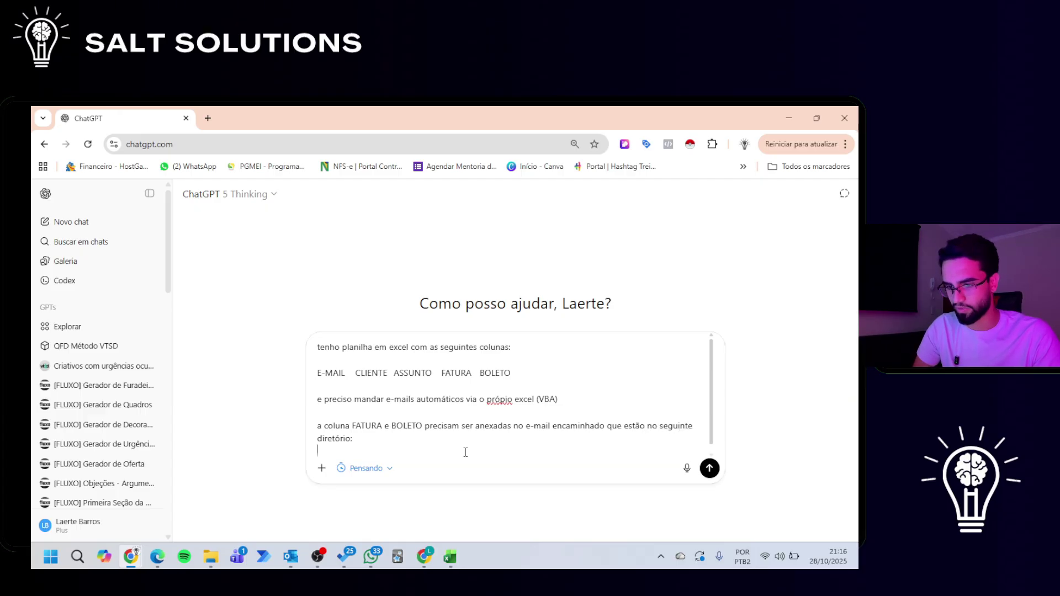
key("shift+Return")
Append the extension ".pdf" to the four FATURA file names, Fatura1 to Fatura4, in the Excel sheet ControleEmails
key("alt+Tab")
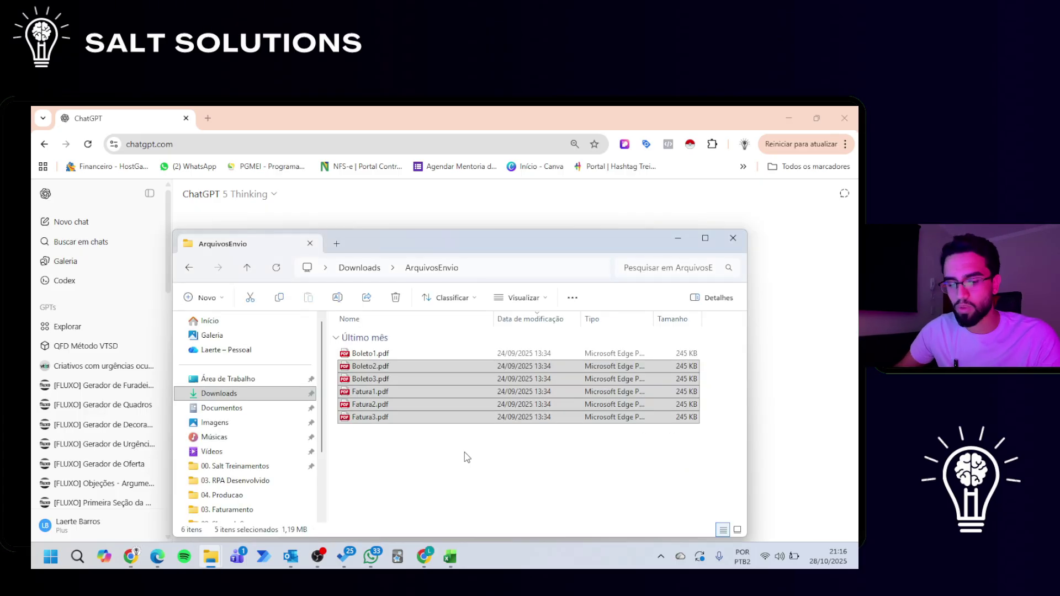
key("alt+Tab")
key("Tab")
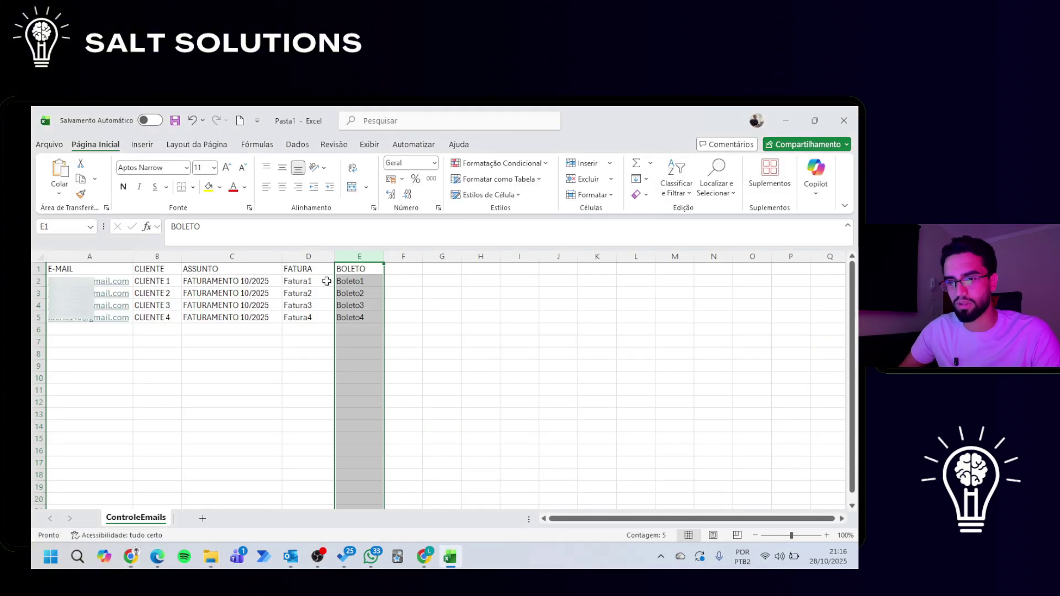
left_click(327, 281)
left_click(292, 234)
type(".")
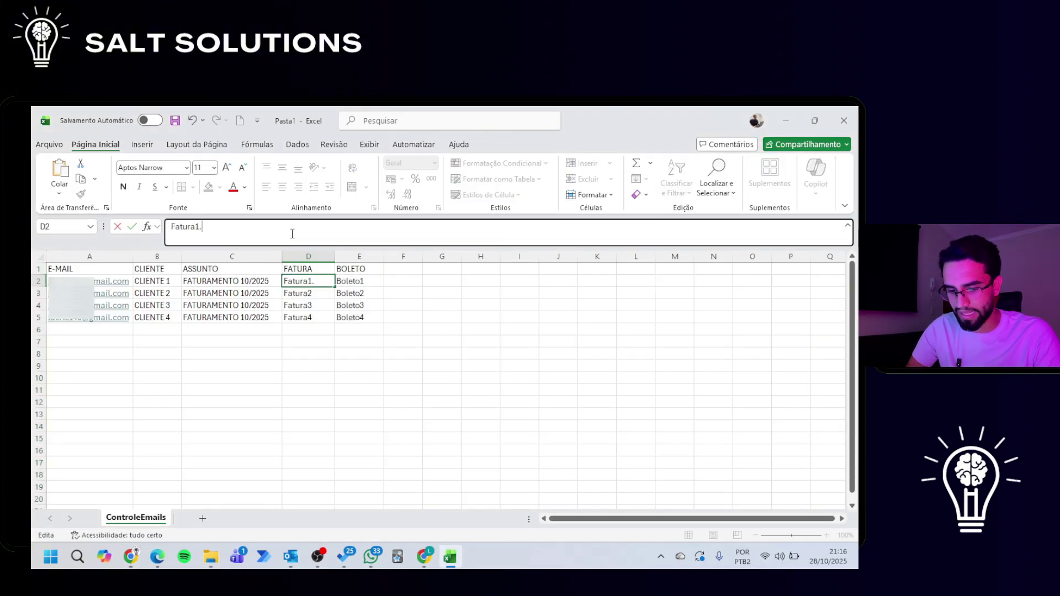
type("pdf")
key("Return")
left_click(292, 234)
type(".pdf")
key("Return")
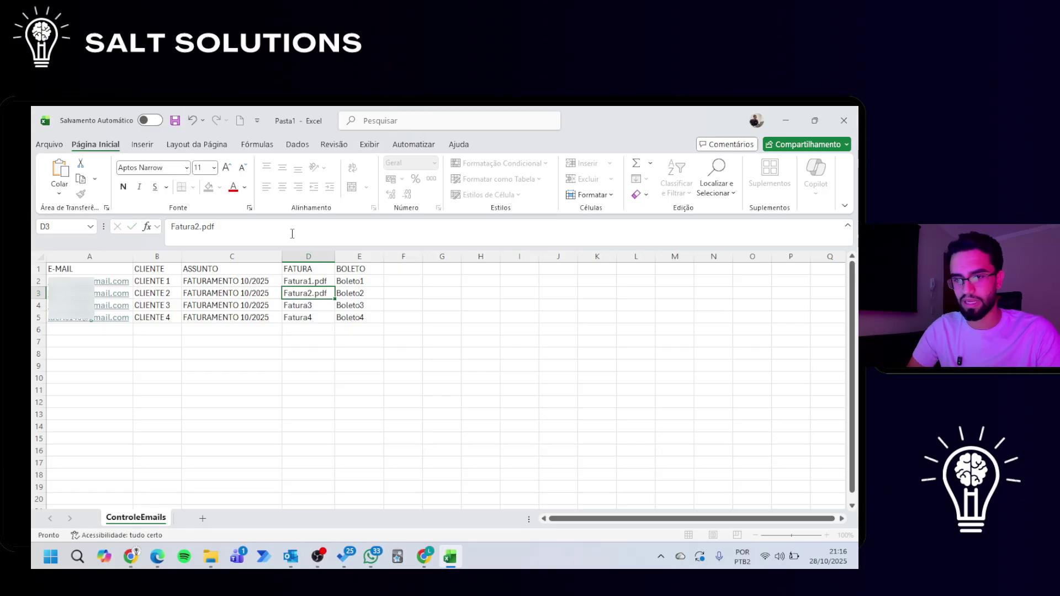
left_click(292, 233)
type(".pdf")
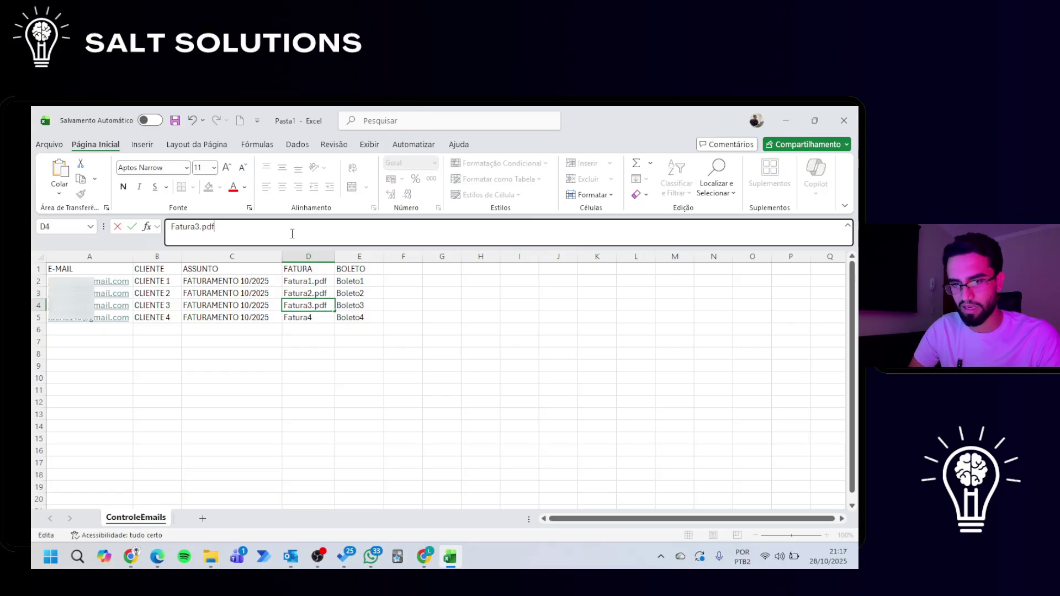
key("Return")
left_click(292, 234)
type(".pdf7")
key("BackSpace")
Append ".pdf" to the four BOLETO file names, Boleto1 to Boleto4, in the ControleEmails sheet
left_click(360, 281)
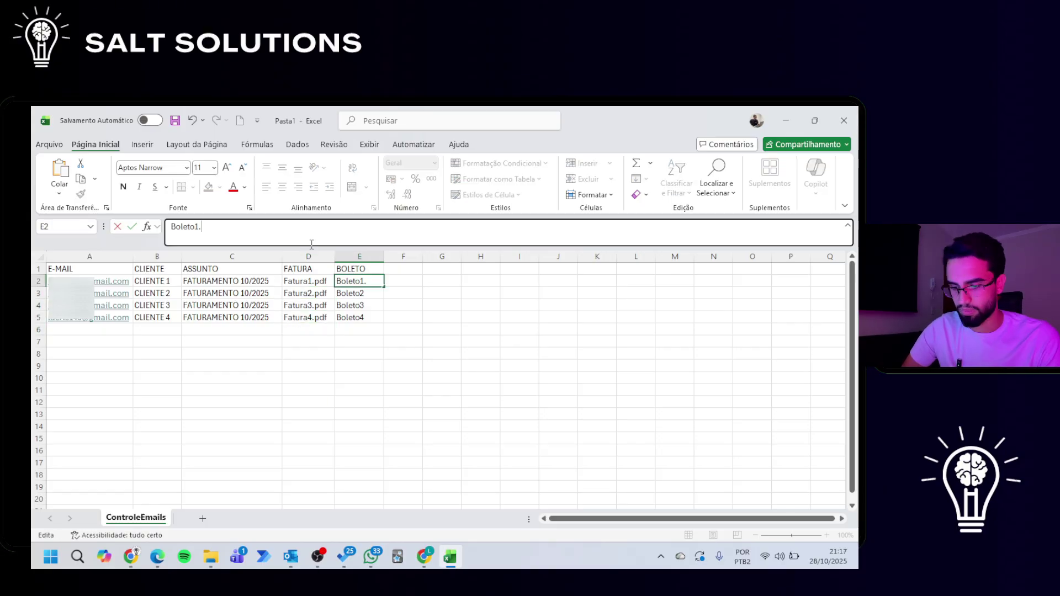
left_click(312, 243)
type(".pdf")
key("shift+Left")
key("shift+Left")
key("shift+Left")
key("shift+Left")
key("ctrl+c")
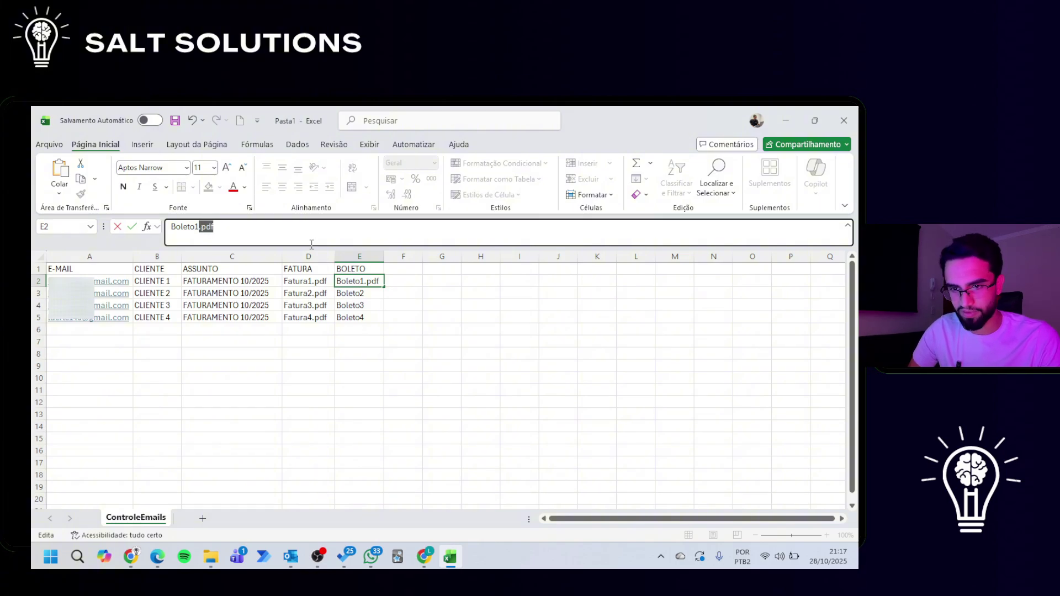
key("Return")
key("F2")
key("ctrl+v")
key("Return")
key("F2")
key("ctrl+v")
key("Return")
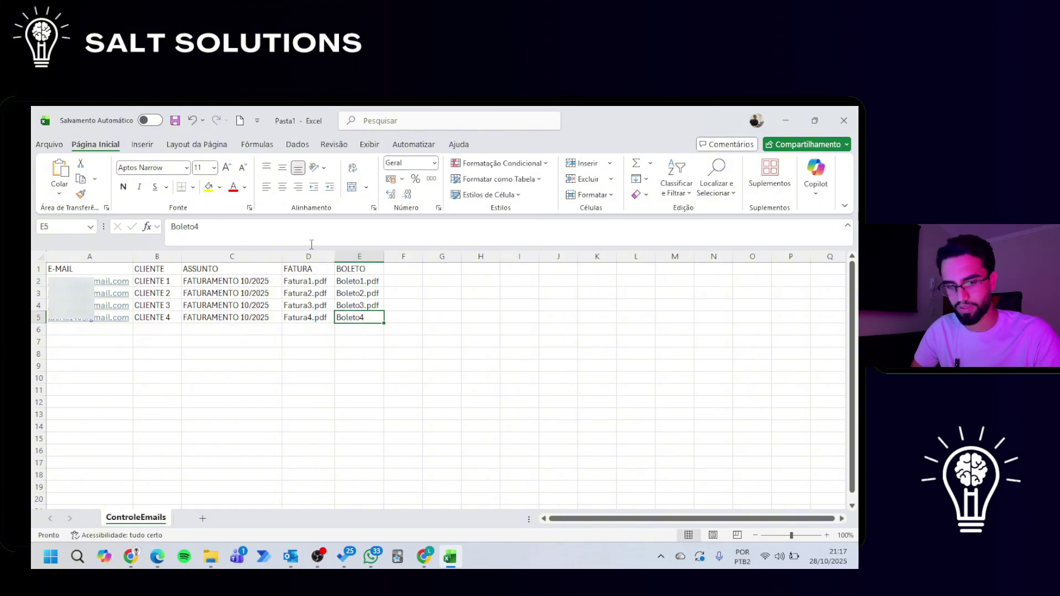
key("F2")
key("ctrl+v")
key("Return")
left_click(204, 283)
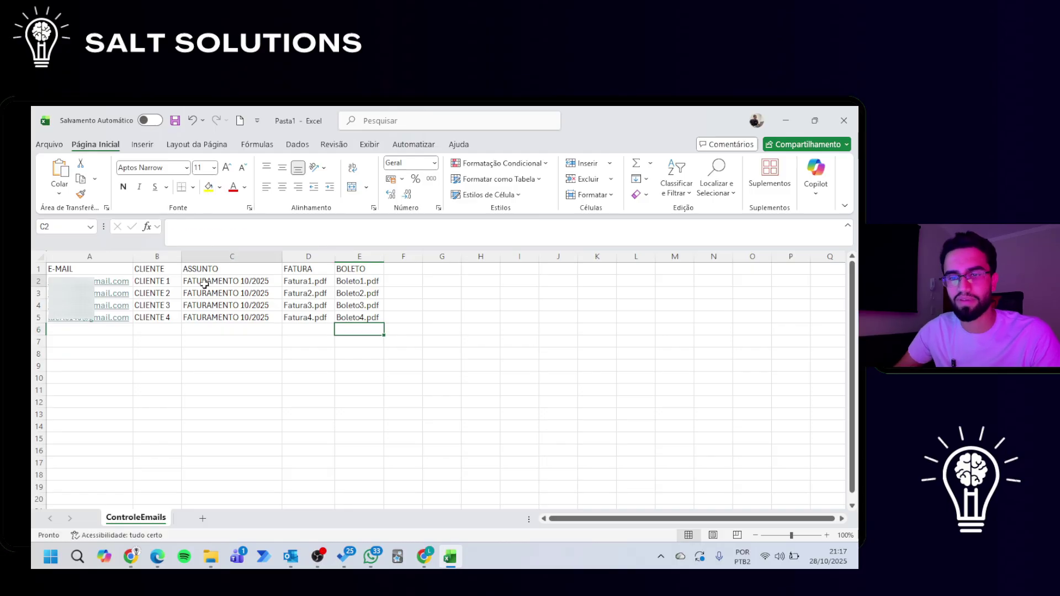
Send the finished prompt in ChatGPT and look through the generated VBA code and the tips under "Dicas rápidas"
key("alt+Tab")
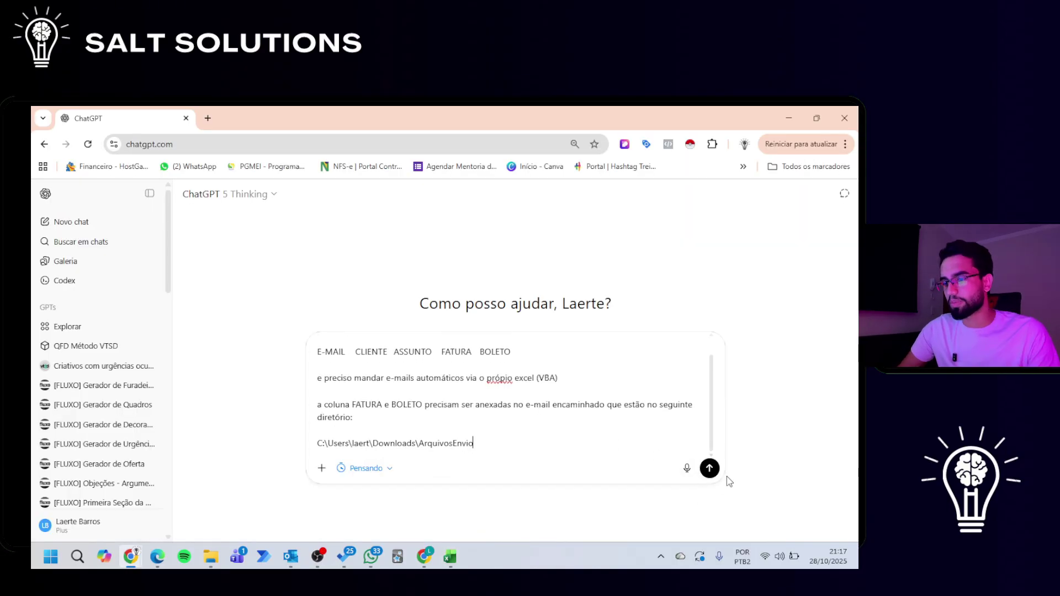
left_click(710, 469)
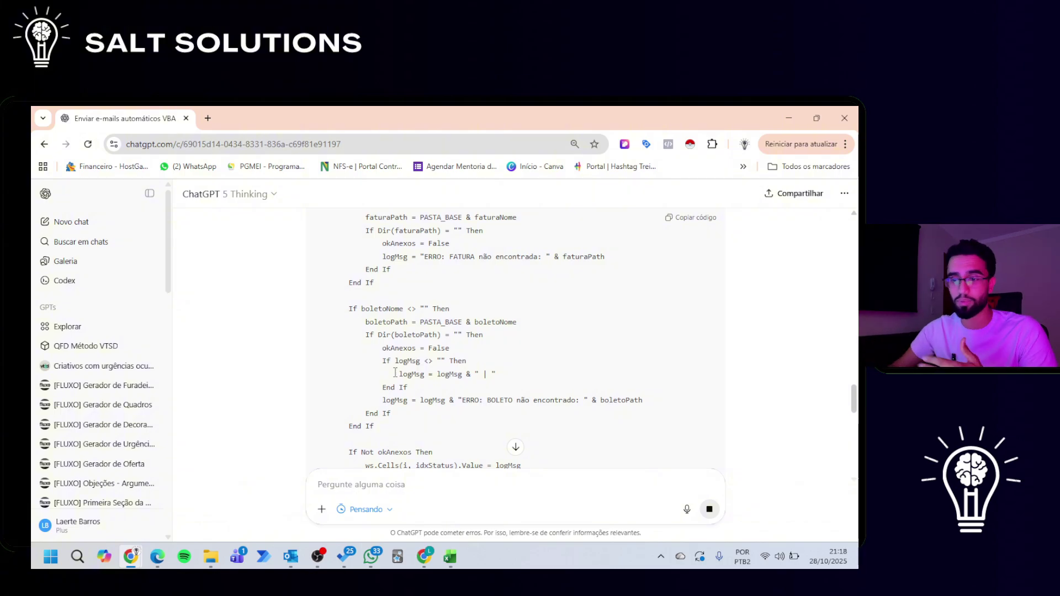
scroll(403, 373, "down", 12)
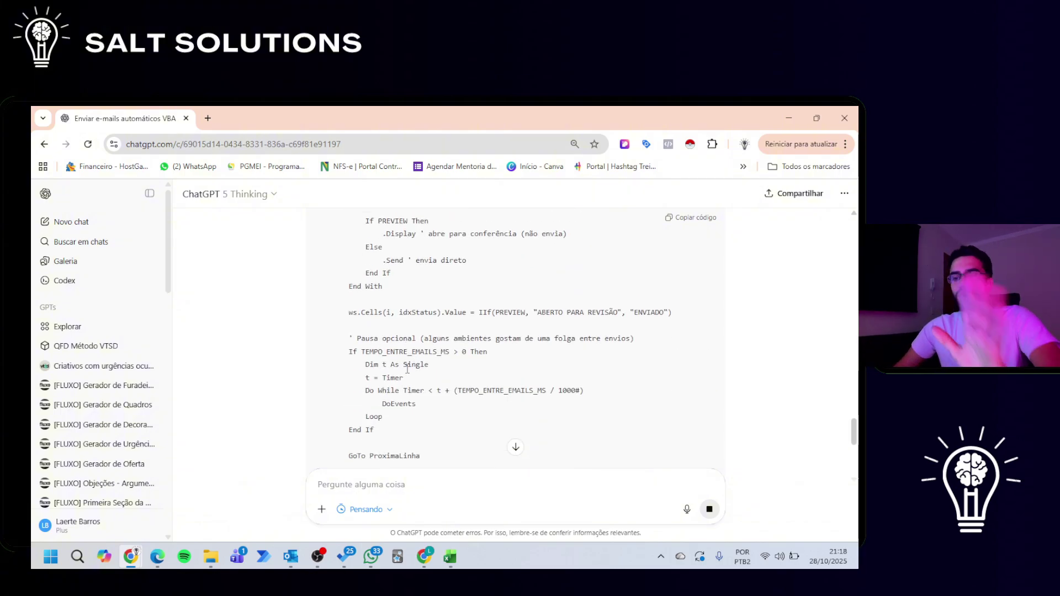
scroll(407, 369, "down", 2)
scroll(409, 374, "down", 5)
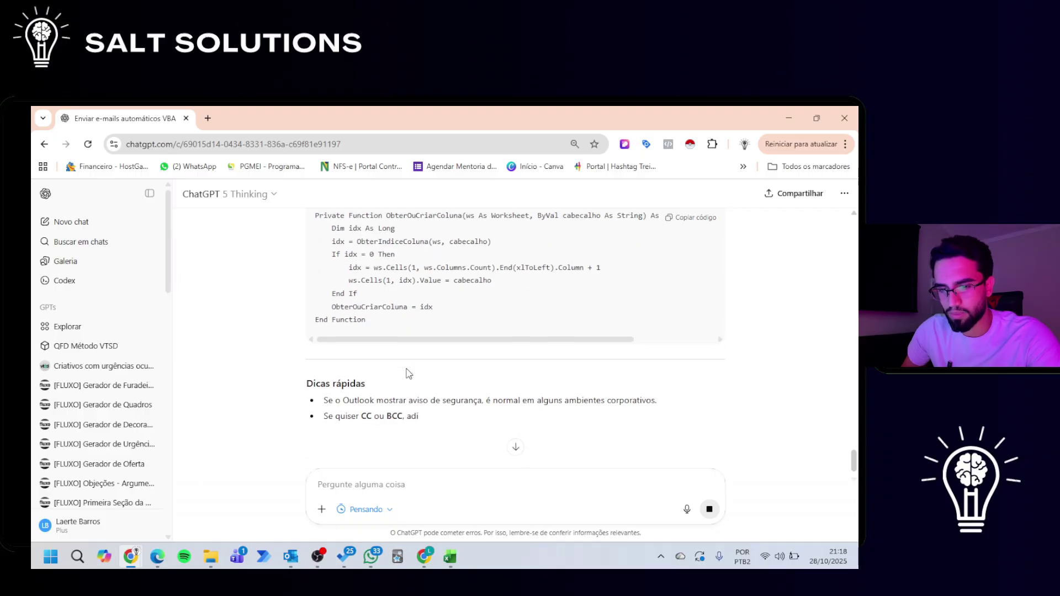
left_click_drag(324, 370, 398, 370)
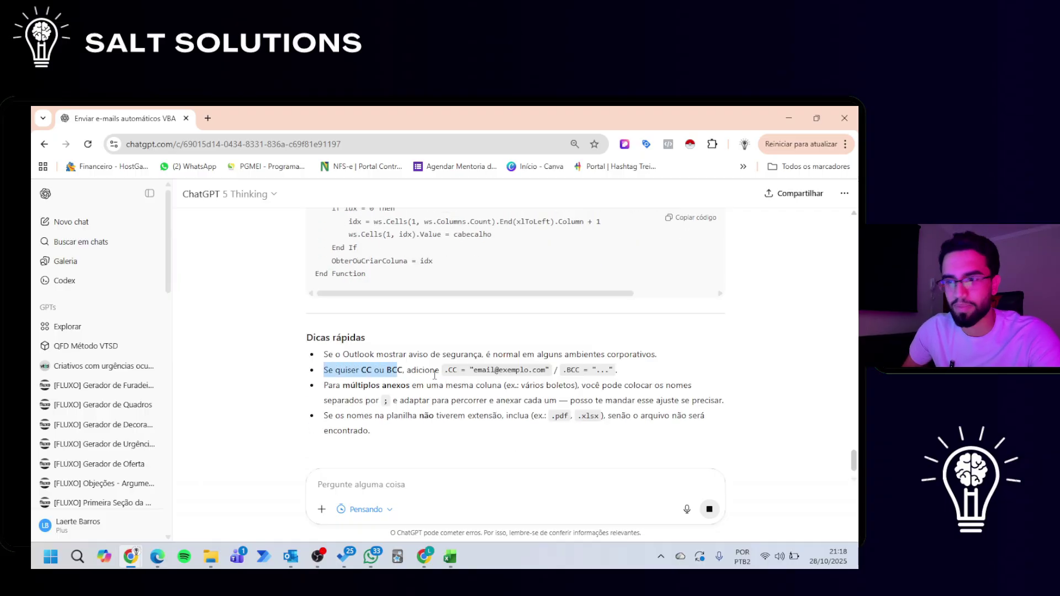
left_click(473, 383)
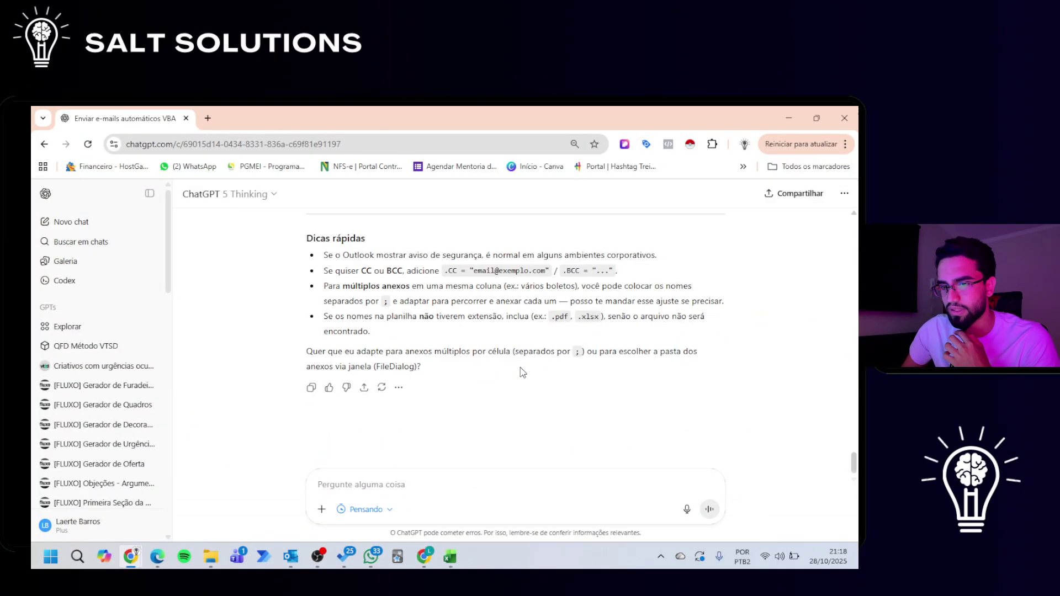
Review the start of the answer and highlight the "Como usar" instruction about inserting a module in Excel
scroll(534, 371, "up", 10)
scroll(518, 374, "up", 15)
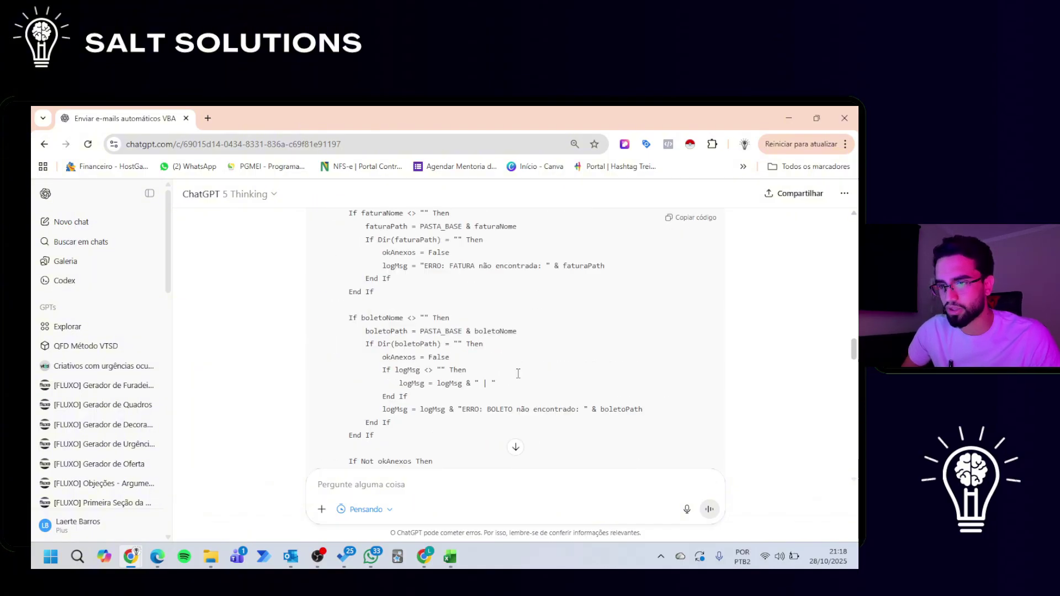
scroll(458, 356, "up", 5)
scroll(459, 357, "down", 2)
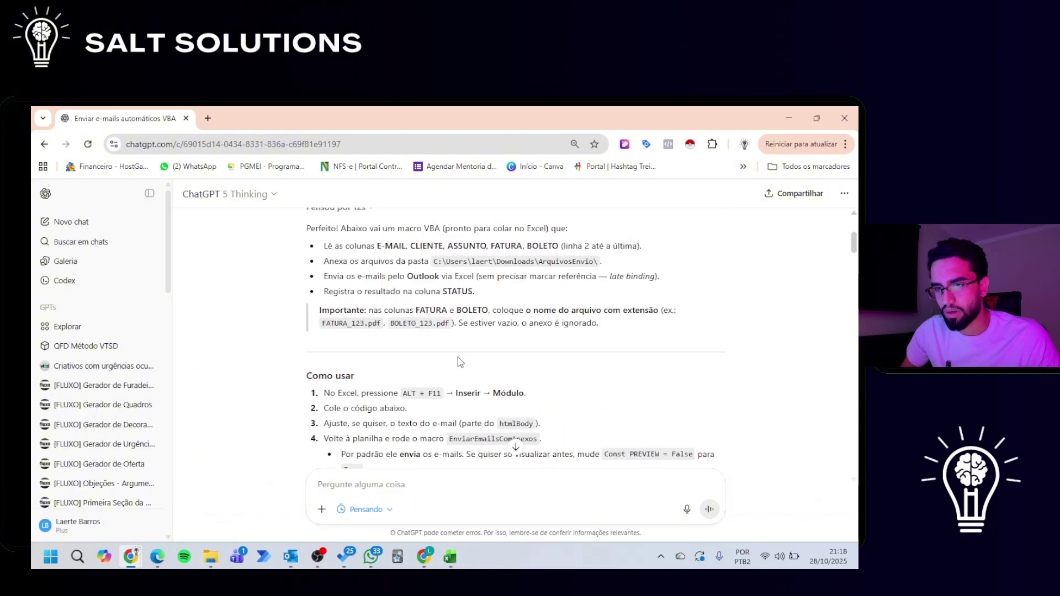
left_click_drag(326, 333, 525, 333)
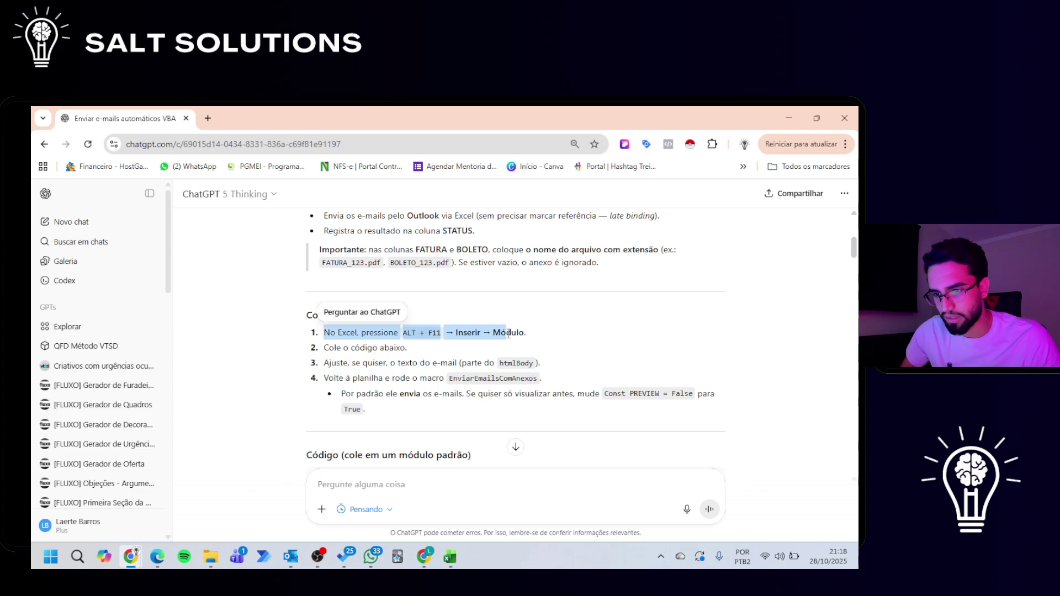
Open Excel's VBA editor and bring up the code windows of Planilha1 (ControleEmails) and EstaPastaDeTrabalho, then return to the sheet
key("alt+Tab")
left_click(463, 366)
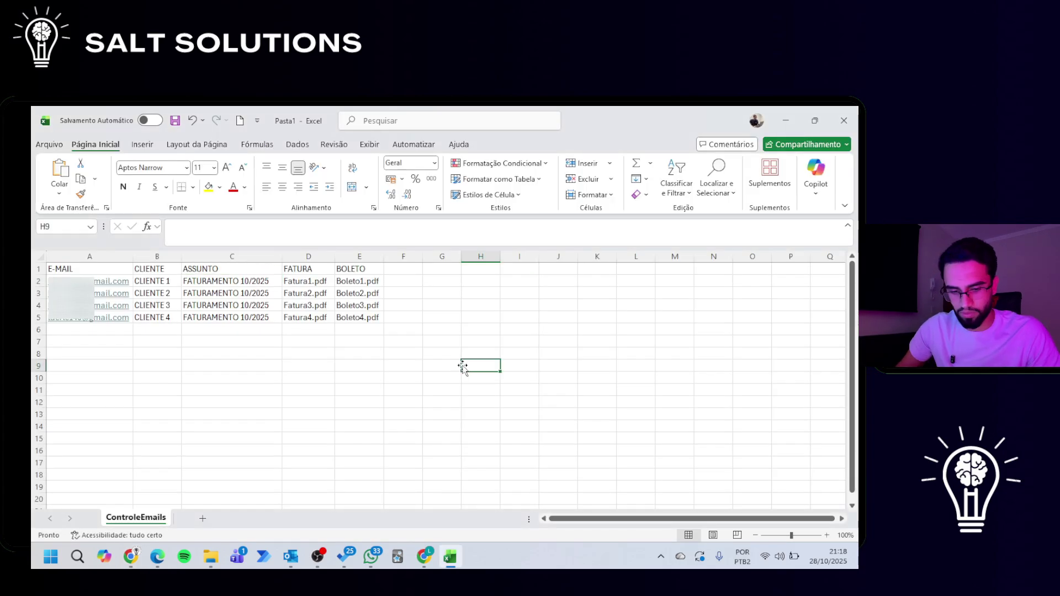
key("alt+F11")
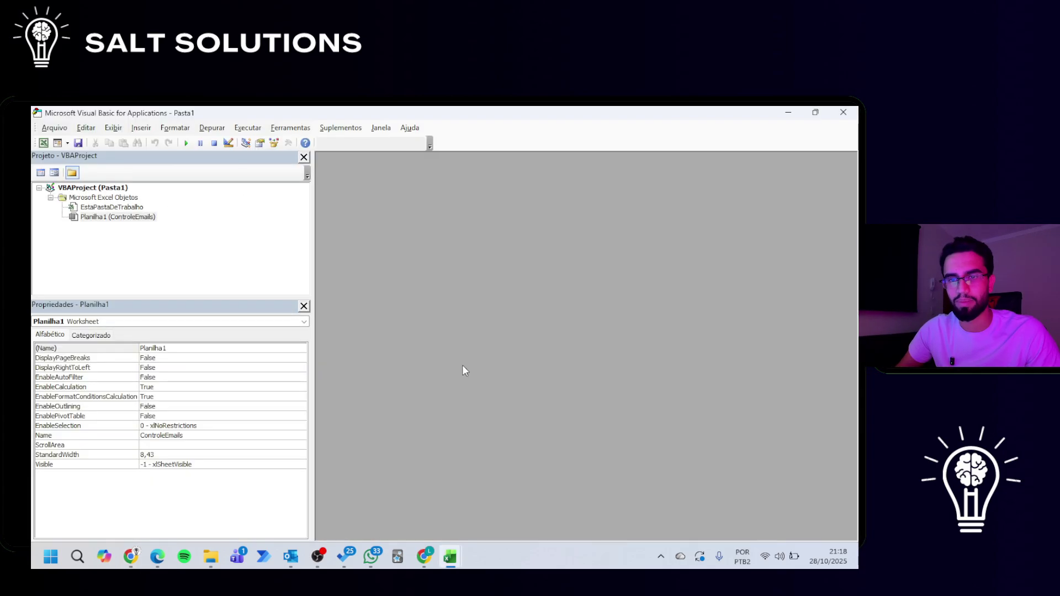
double_click(110, 216)
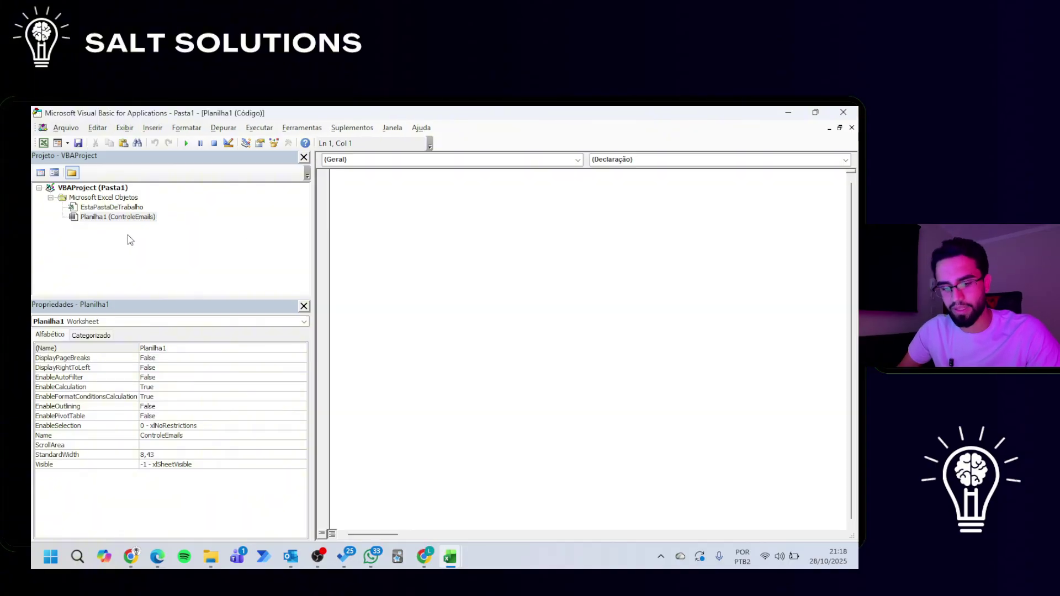
double_click(116, 207)
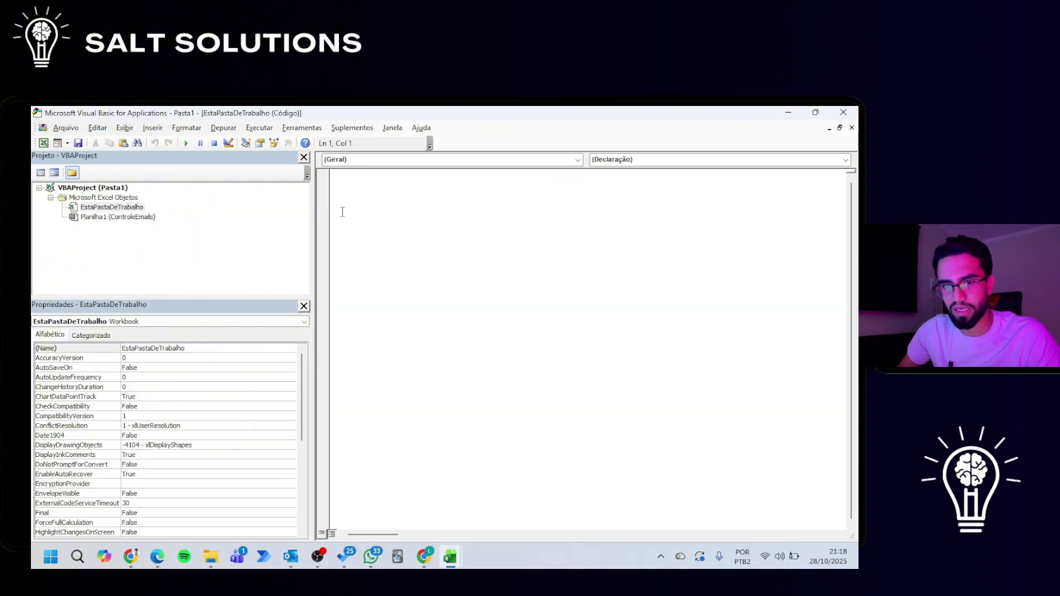
left_click(95, 217)
key("alt+F11")
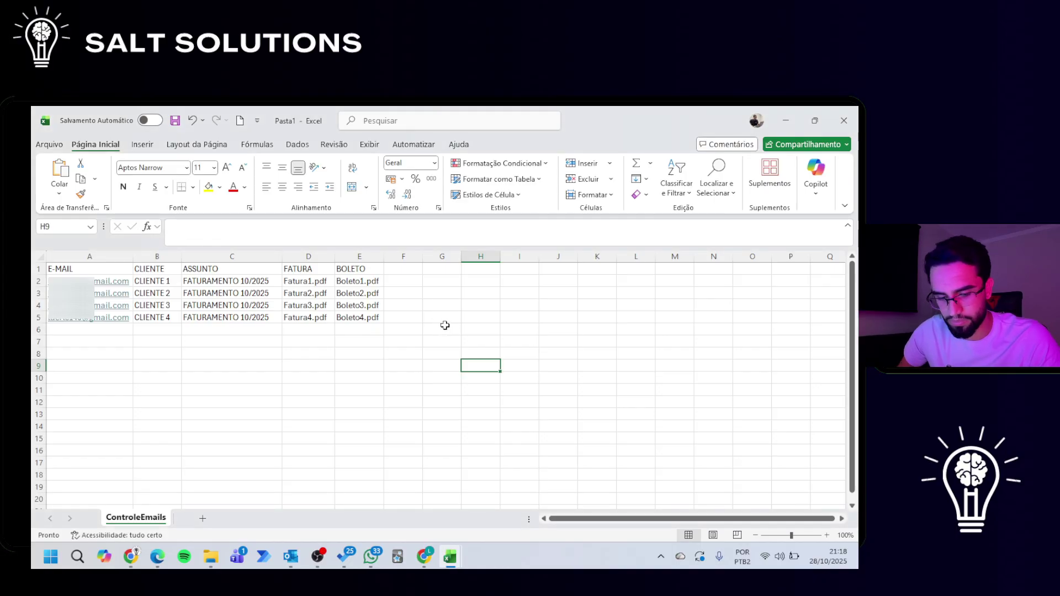
Check the remaining instructions in ChatGPT, copy the EnviarEmailsComAnexos macro code and paste it into the Planilha1 (ControleEmails) code window of the VBA editor
key("alt+Tab")
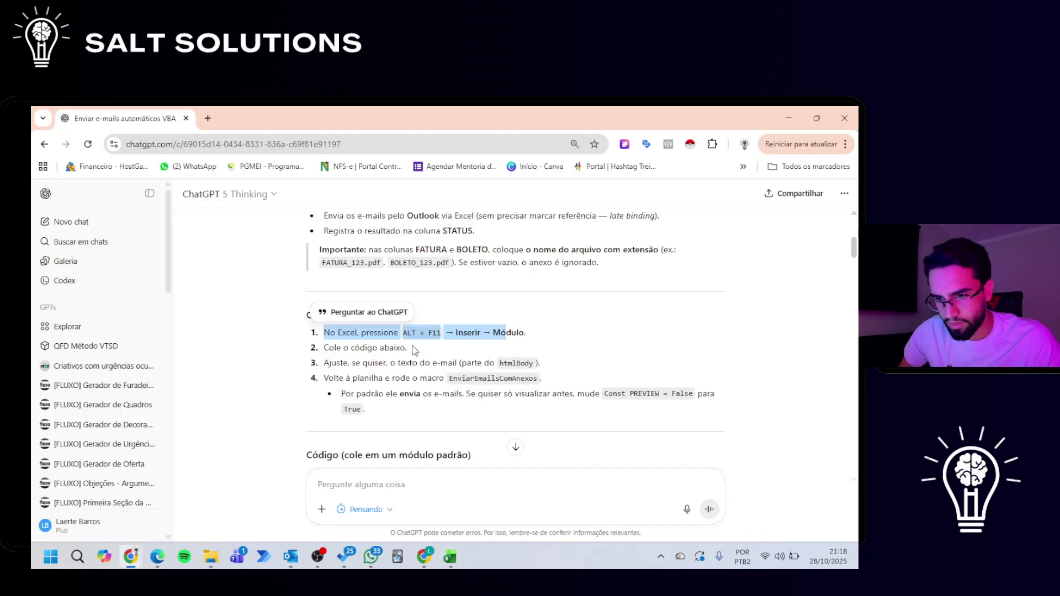
left_click_drag(544, 368, 325, 364)
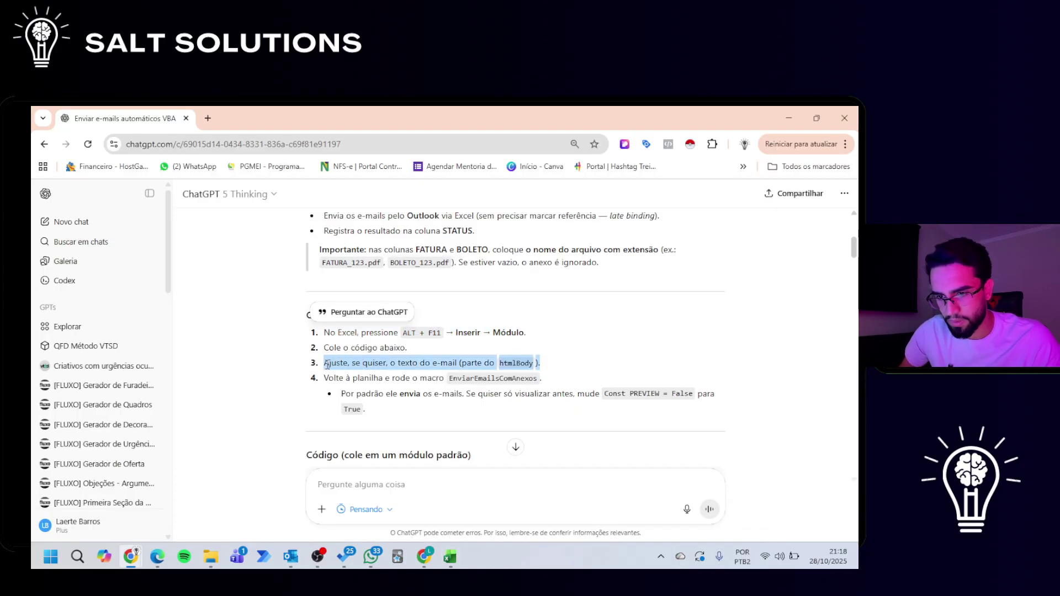
left_click(428, 396)
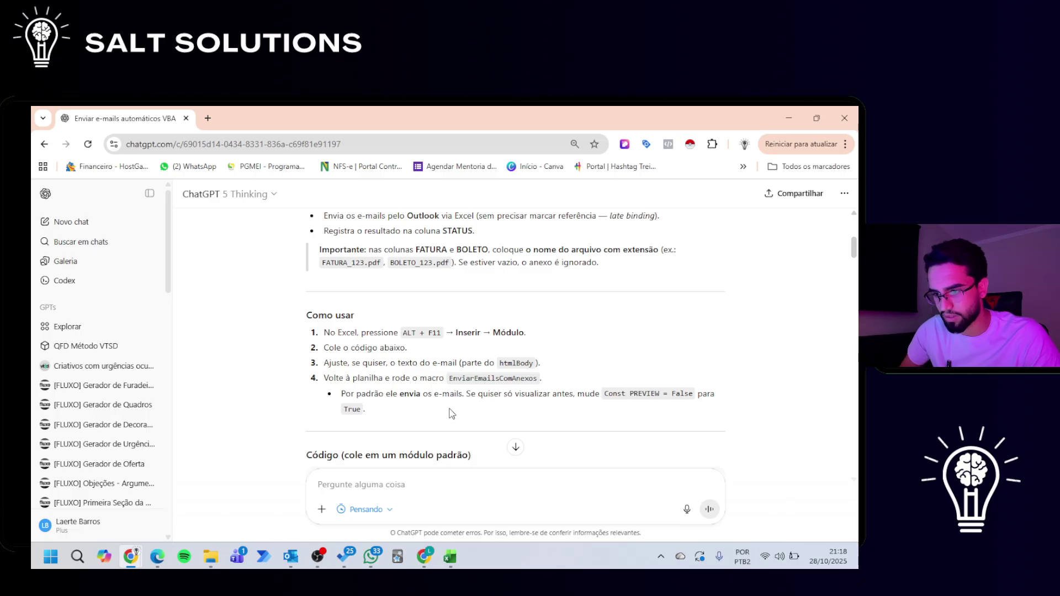
key("alt+Tab")
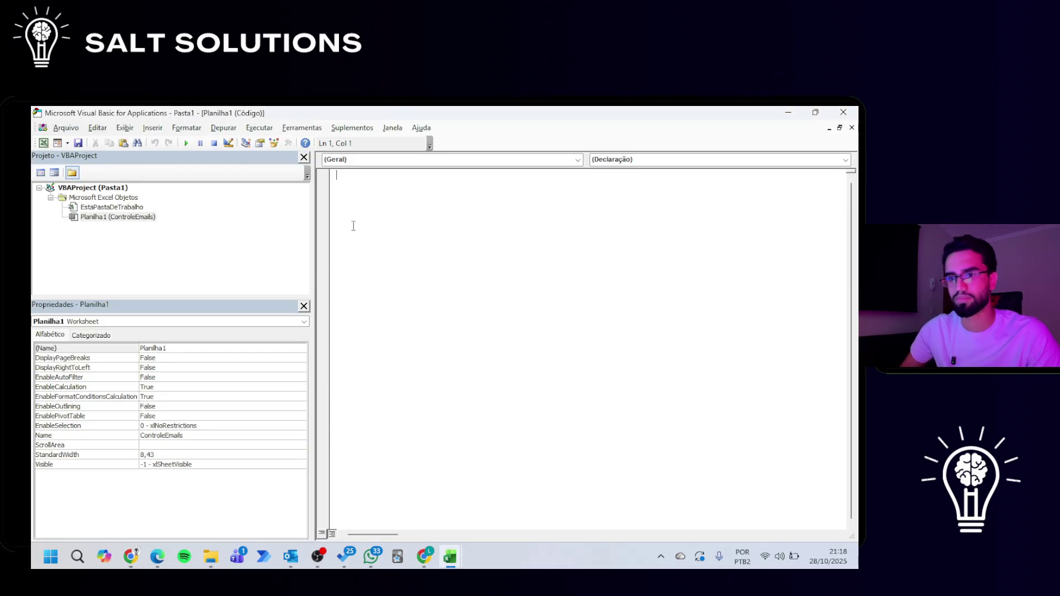
key("ctrl+v")
scroll(462, 307, "up", 20)
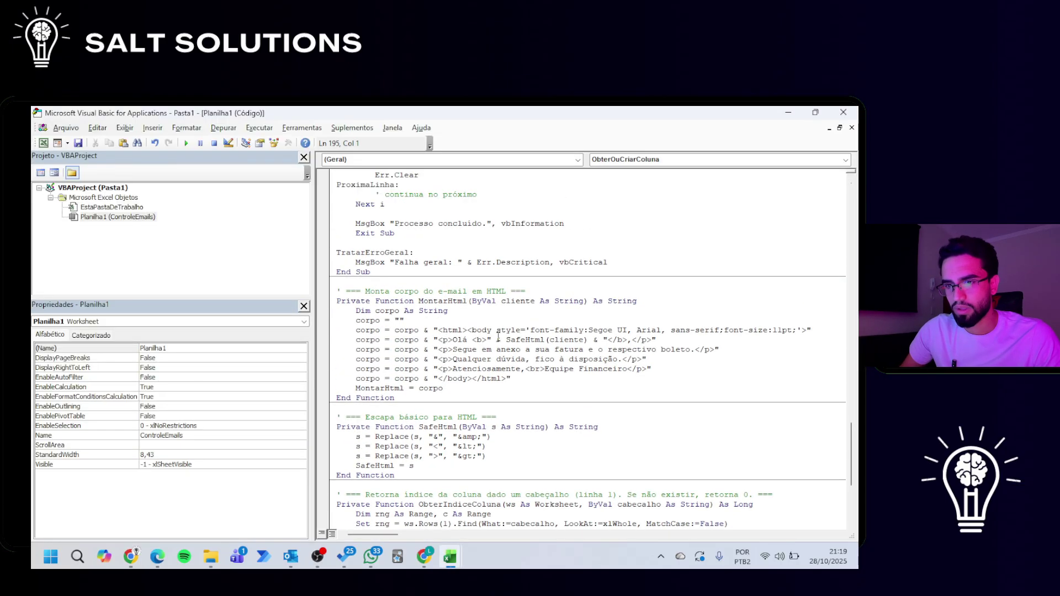
scroll(499, 337, "up", 13)
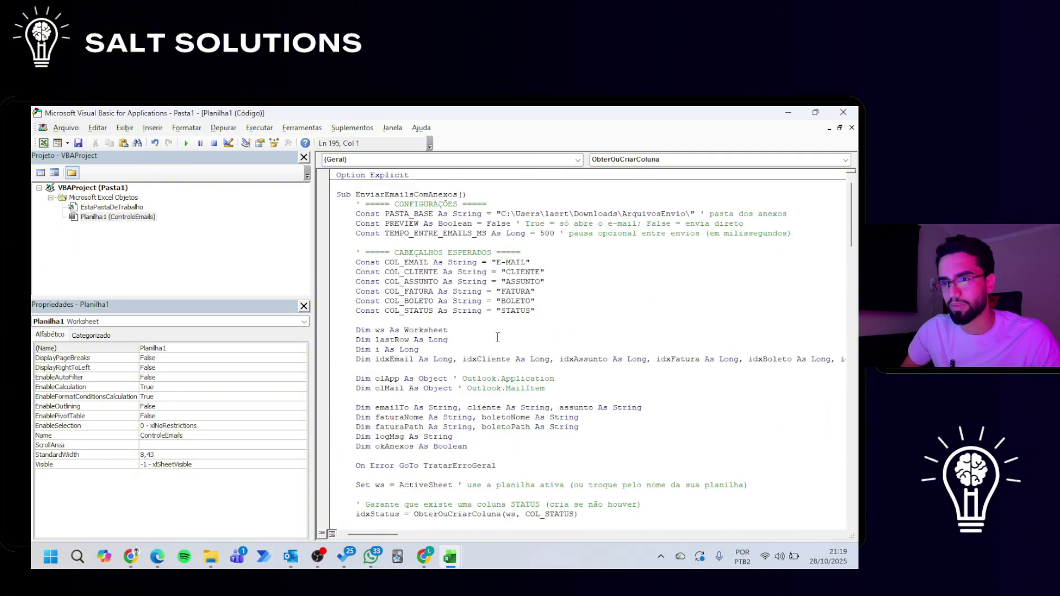
Look through the pasted EnviarEmailsComAnexos code, from the configuration constants down to the e-mail body and the helper functions
scroll(497, 337, "down", 4)
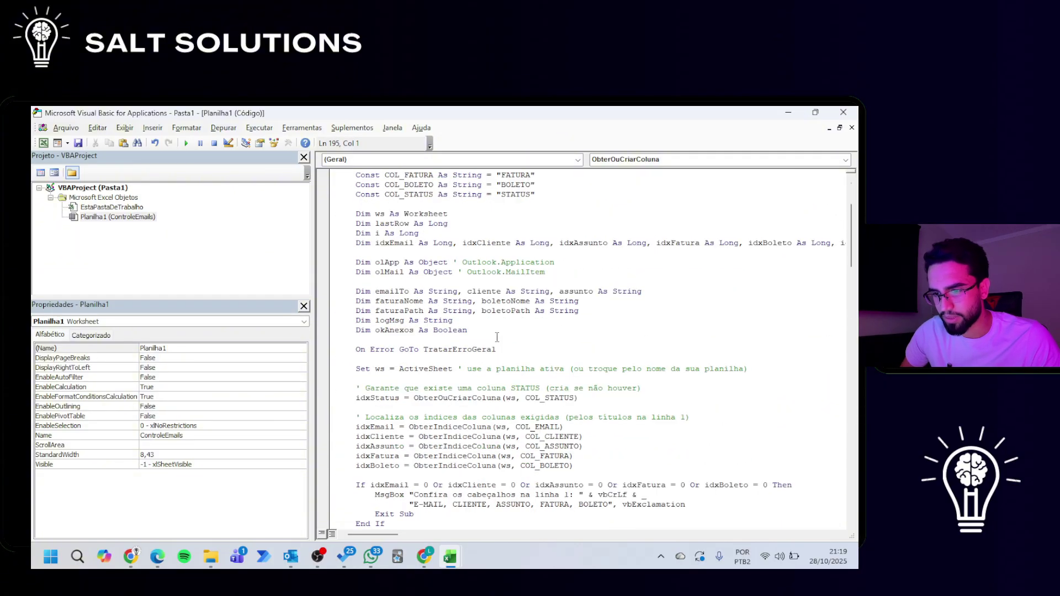
scroll(497, 337, "down", 9)
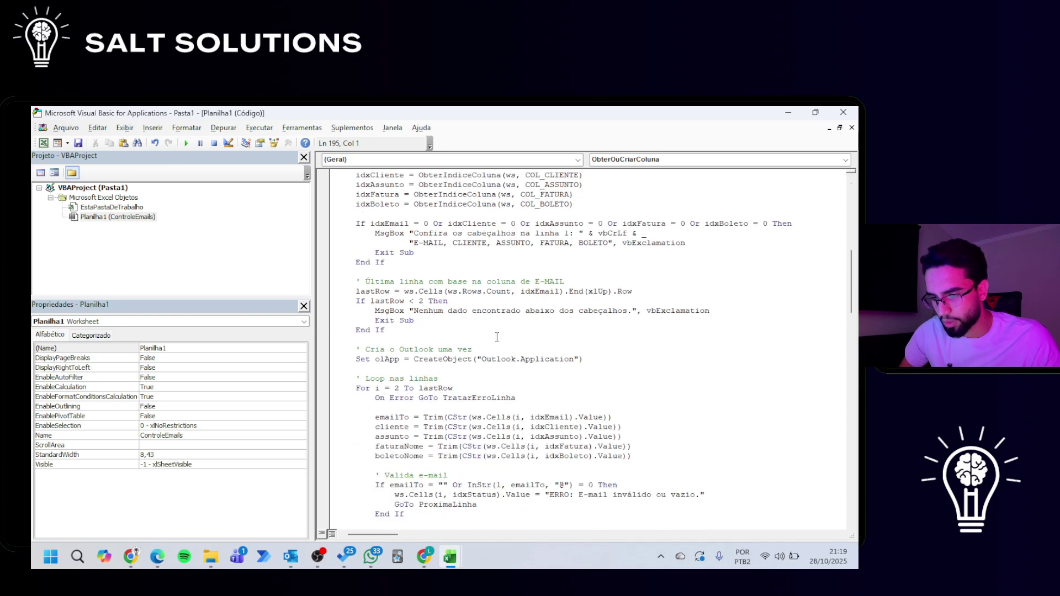
scroll(497, 337, "down", 14)
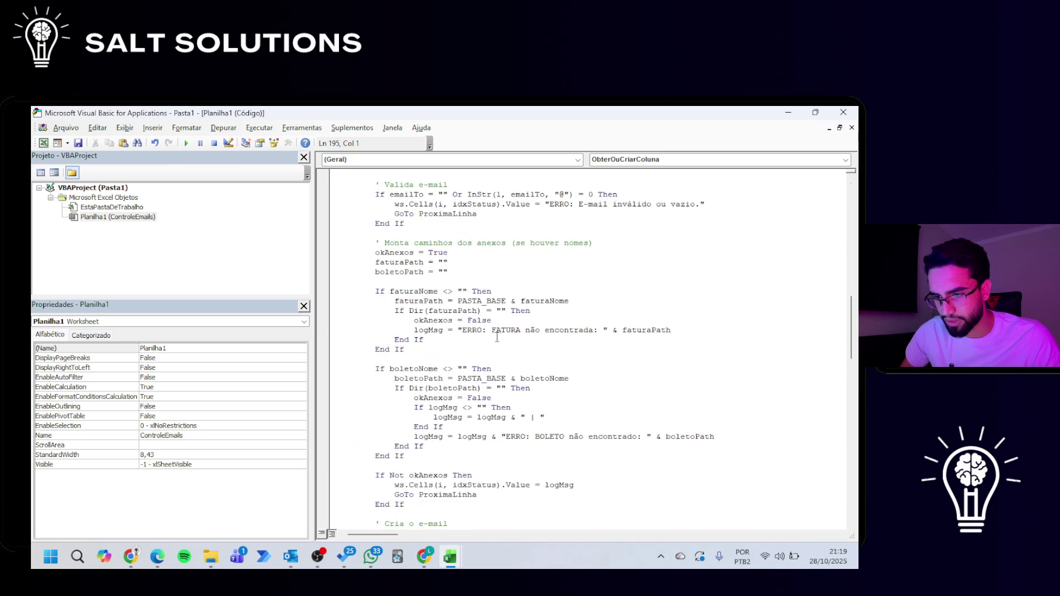
scroll(497, 337, "down", 6)
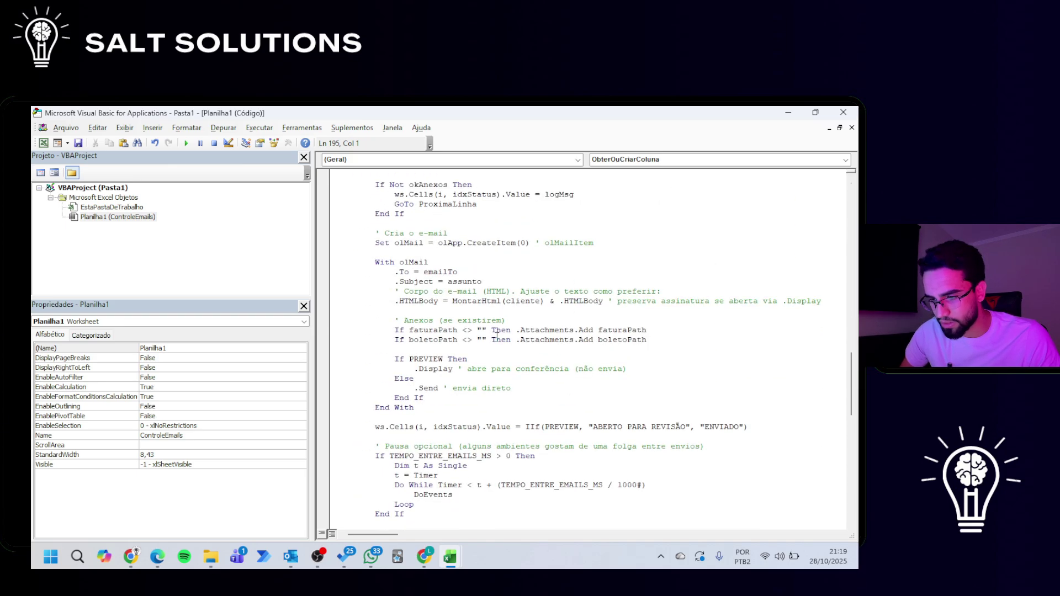
scroll(497, 337, "down", 6)
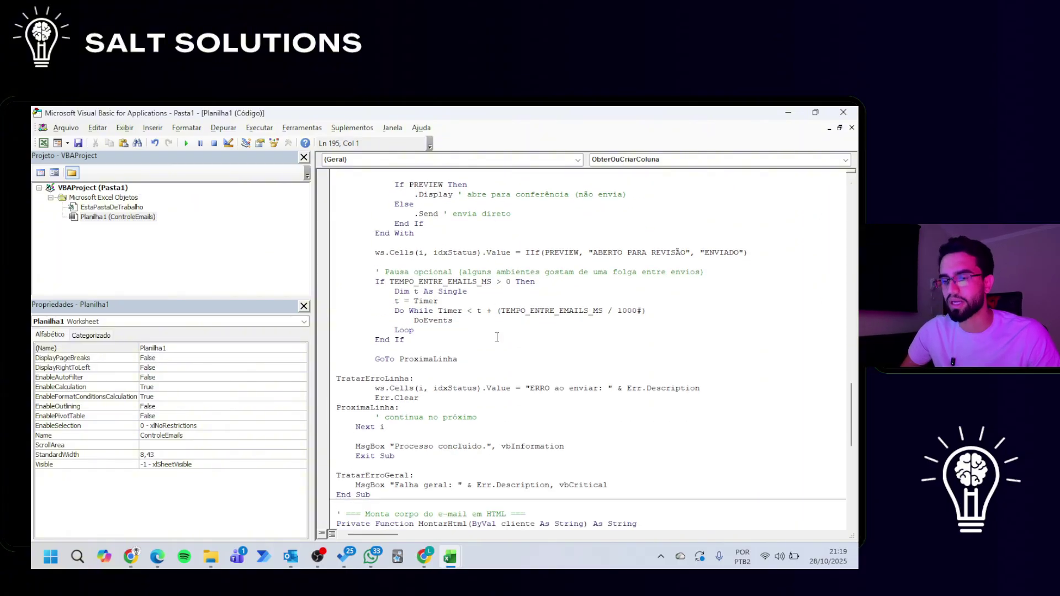
scroll(497, 337, "down", 4)
scroll(499, 337, "down", 10)
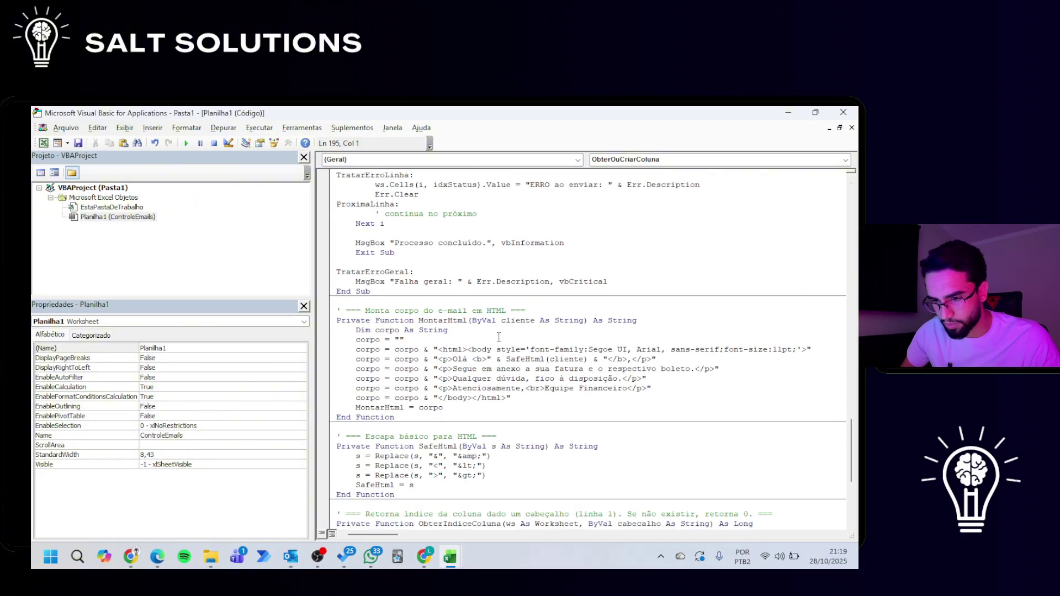
scroll(499, 338, "up", 9)
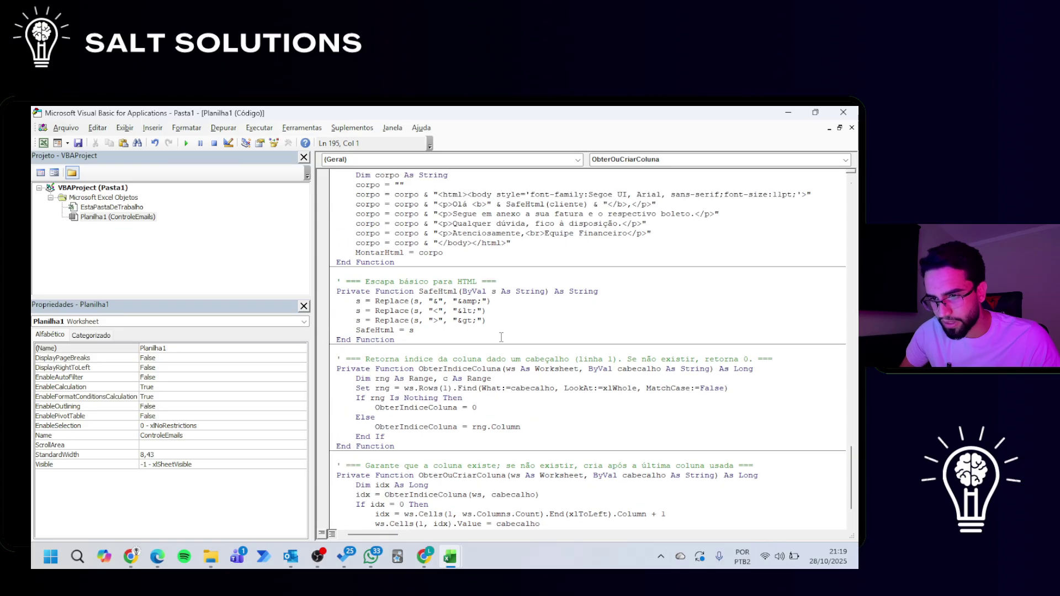
Switch to ChatGPT and ask where to set the outgoing mailbox ("onde coloco a caixa de saida do meu...")
key("alt+Tab")
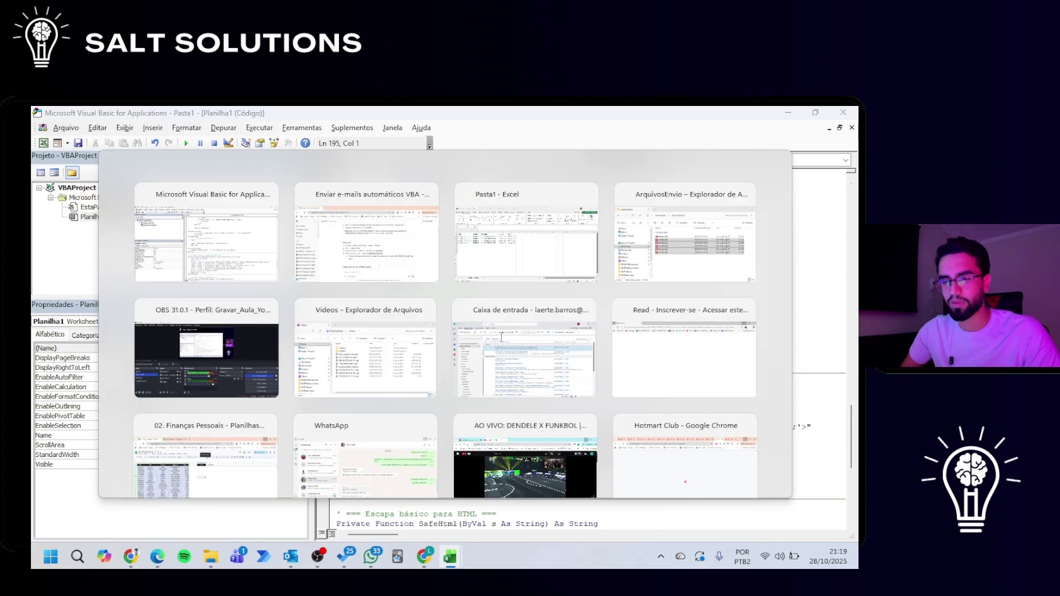
type("onde co")
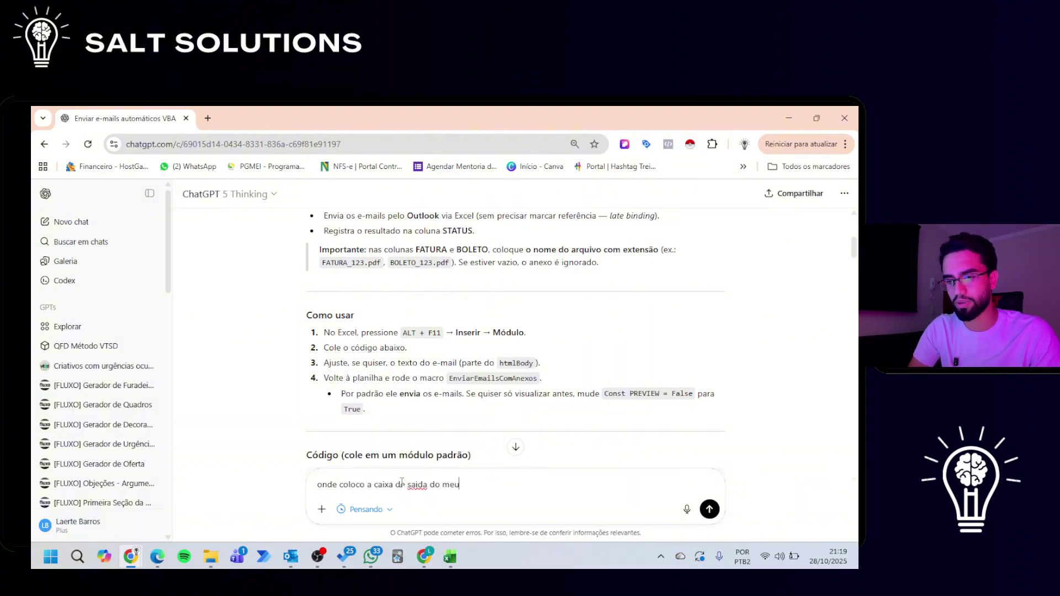
type("loco a caixa de saida do meu")
key("Return")
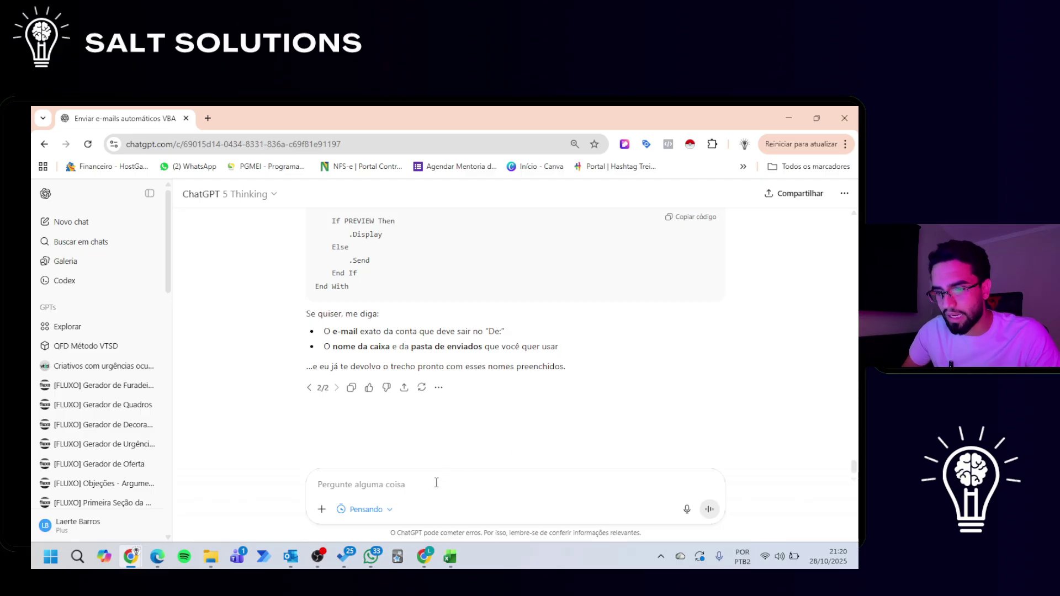
Tell ChatGPT "quero que os e-mails saim da caixa" followed by the sender's e-mail address, and send the message
type("quero")
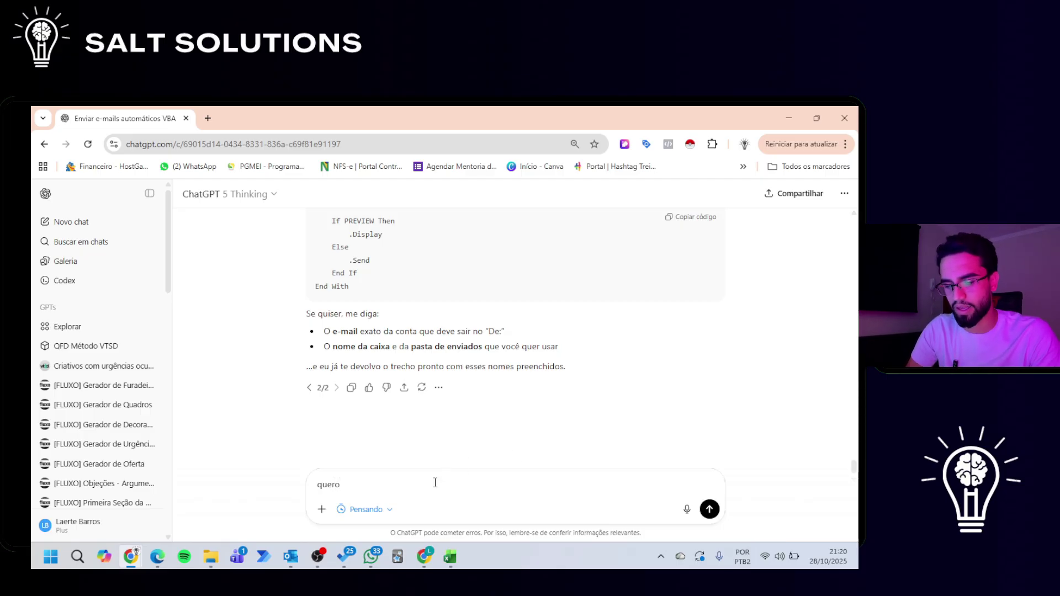
type(" que os e-mails ")
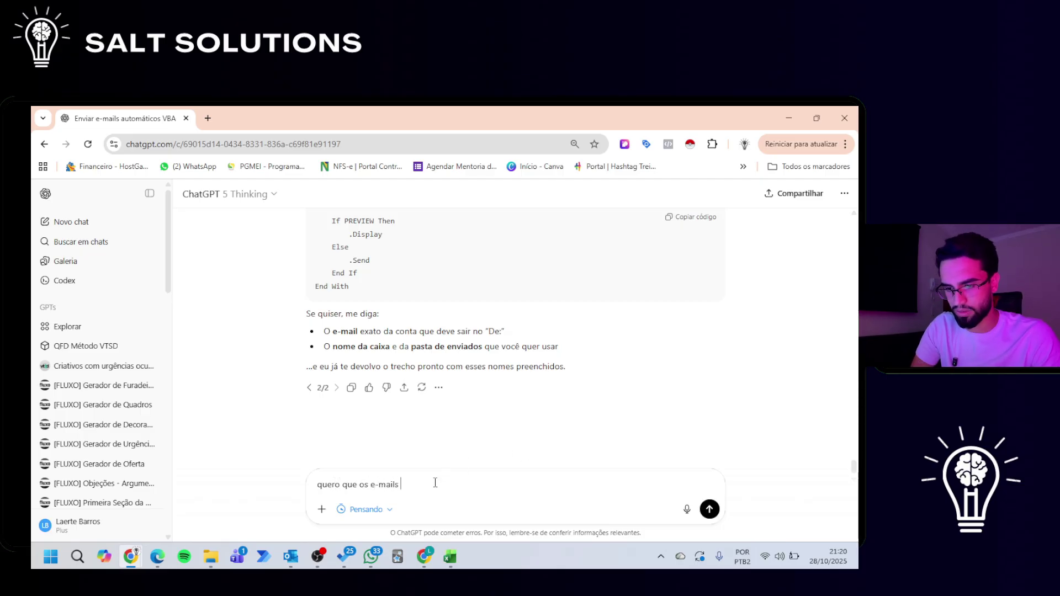
type("saim")
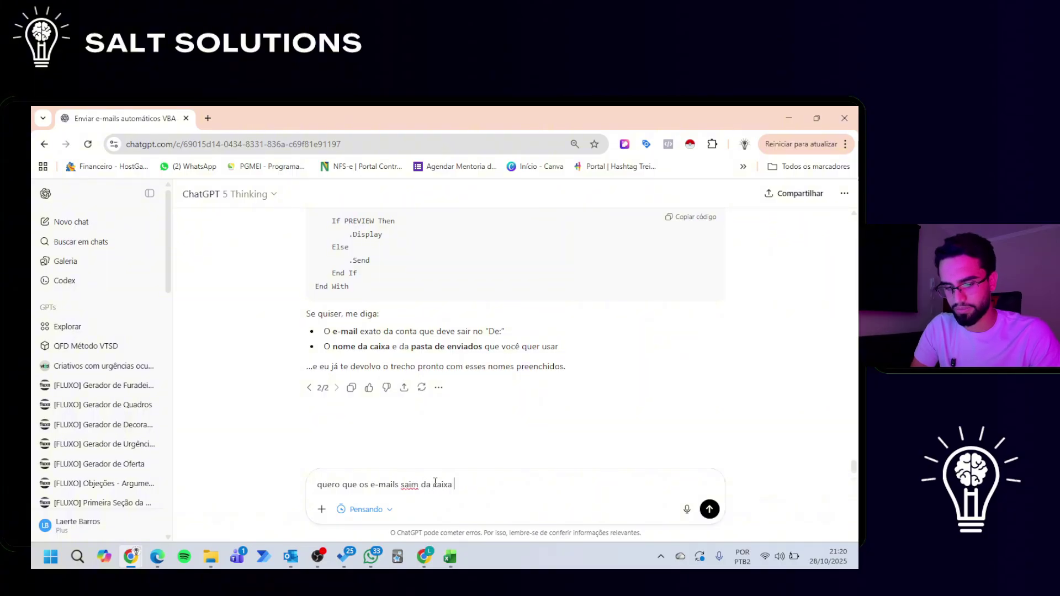
type(" da caixa")
key("ctrl+v")
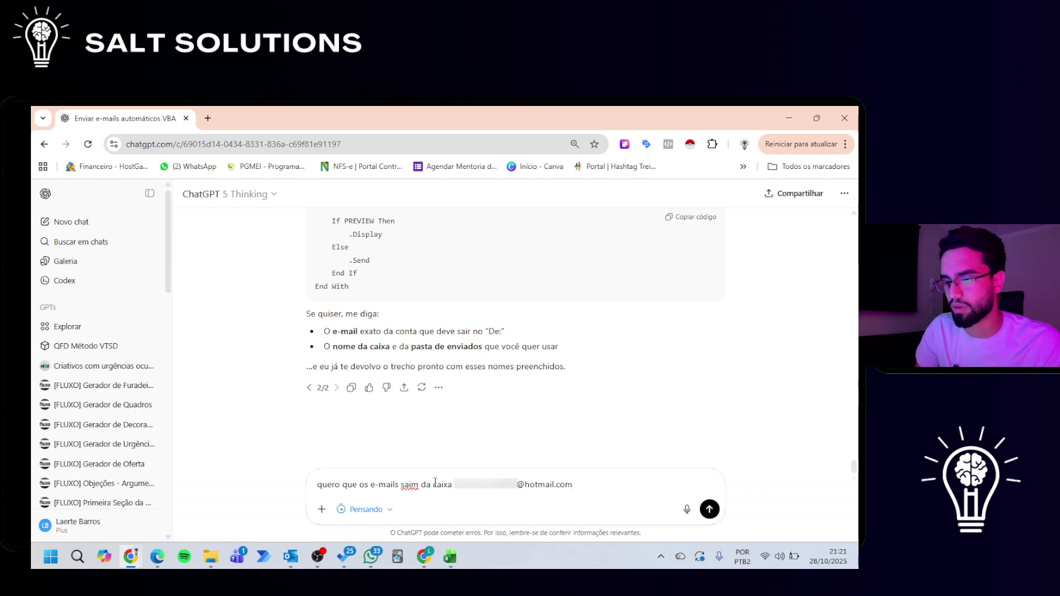
key("Return")
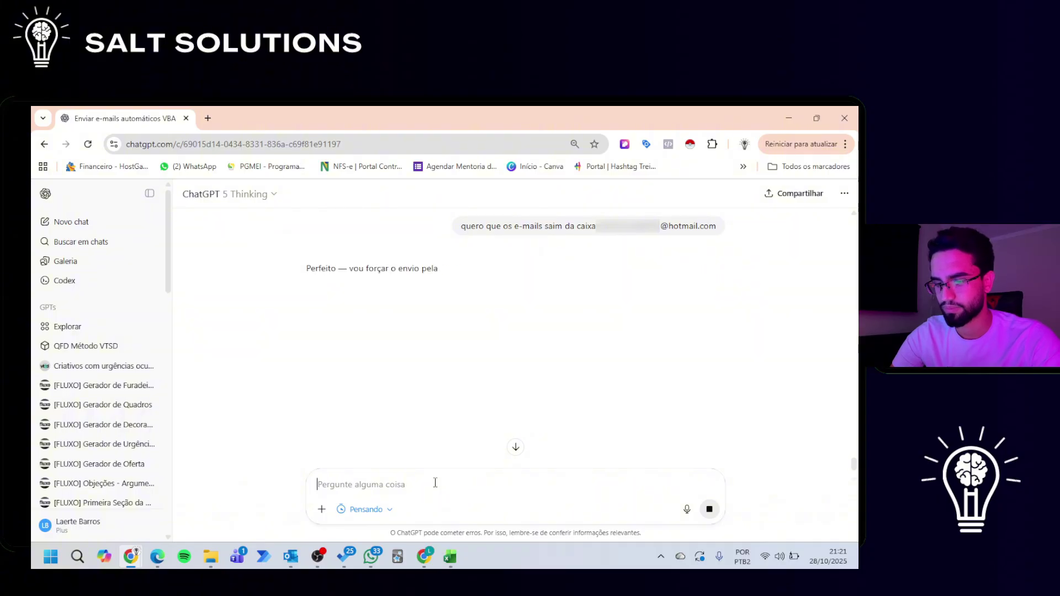
Look through the answer on forcing the sending account, then ask ChatGPT to change the entire code accordingly ("altere meu código inte...")
left_click_drag(449, 260, 583, 259)
scroll(458, 388, "down", 10)
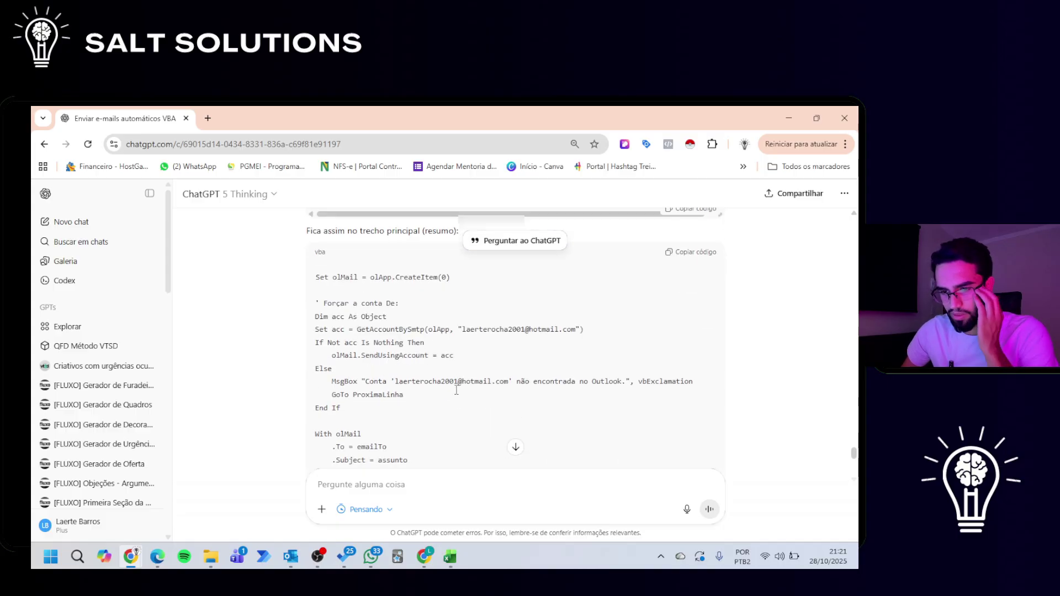
left_click(401, 491)
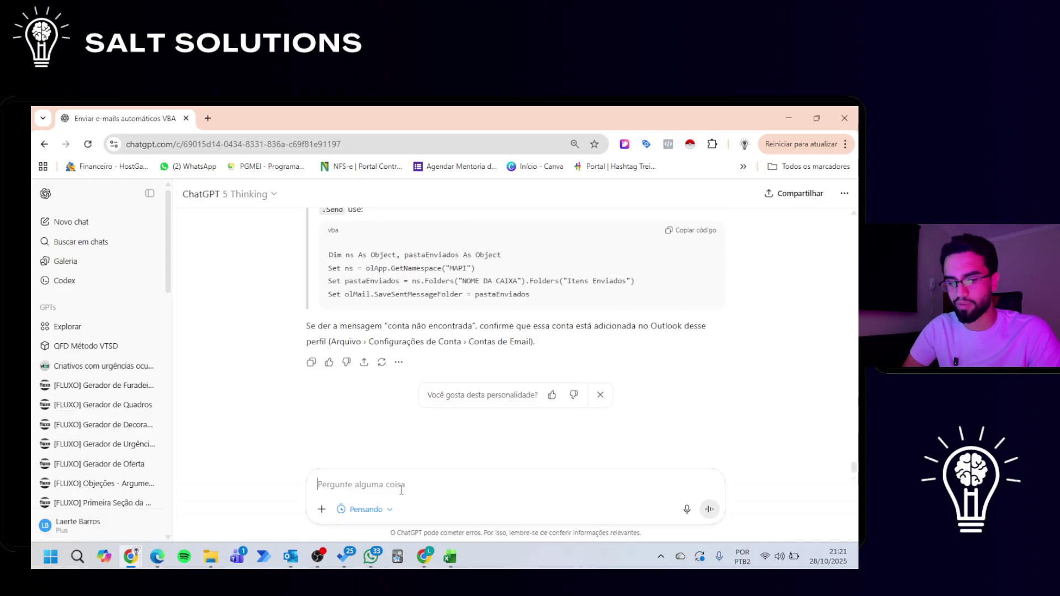
type("altere meu código inte")
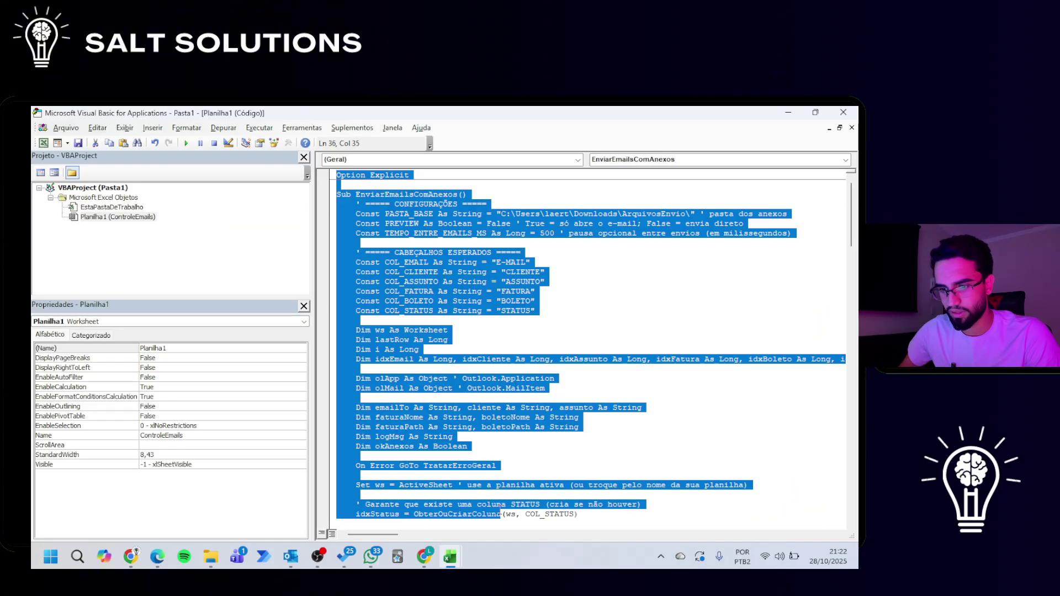
Replace all the code in the Planilha1 (ControleEmails) code window with the updated macro copied from ChatGPT
scroll(498, 510, "down", 10)
scroll(498, 510, "down", 20)
left_click_drag(499, 509, 489, 497)
key("Delete")
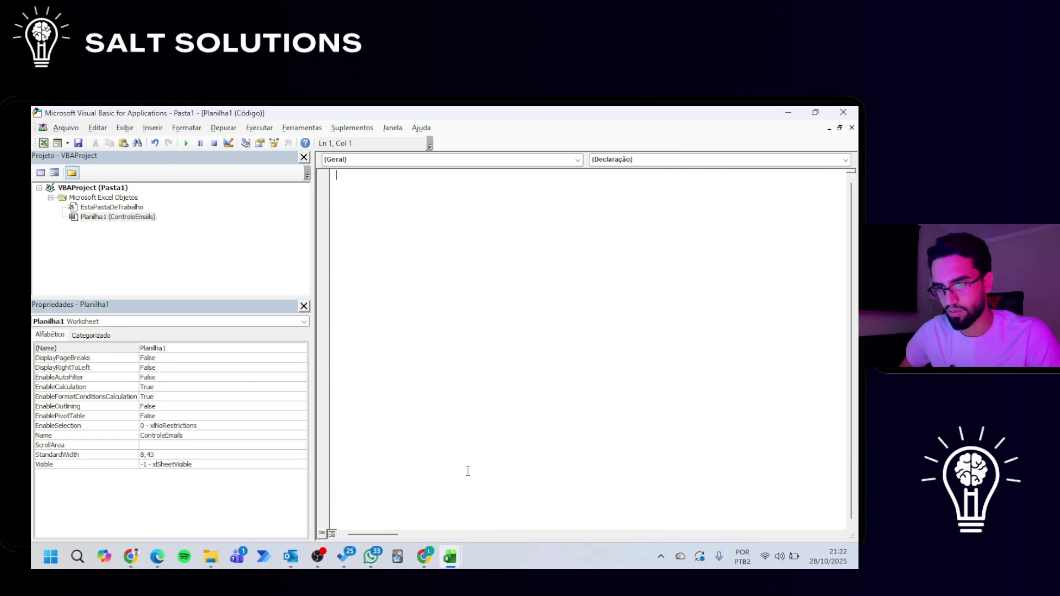
key("ctrl+v")
scroll(400, 264, "up", 20)
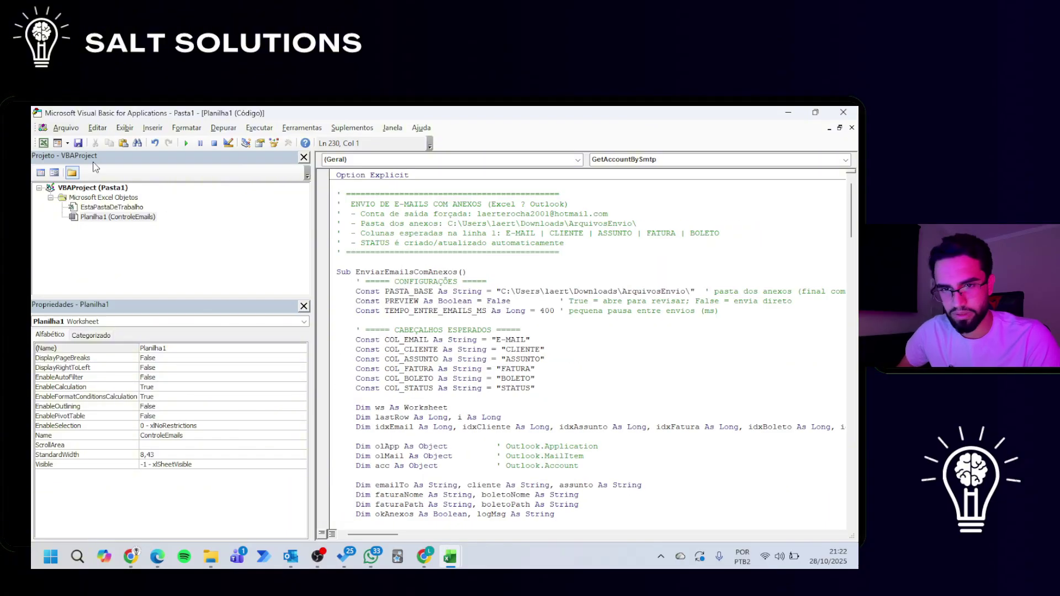
Save the workbook in Downloads as EnvioAutomatico.xlsm, using the macro-enabled workbook type
left_click(78, 142)
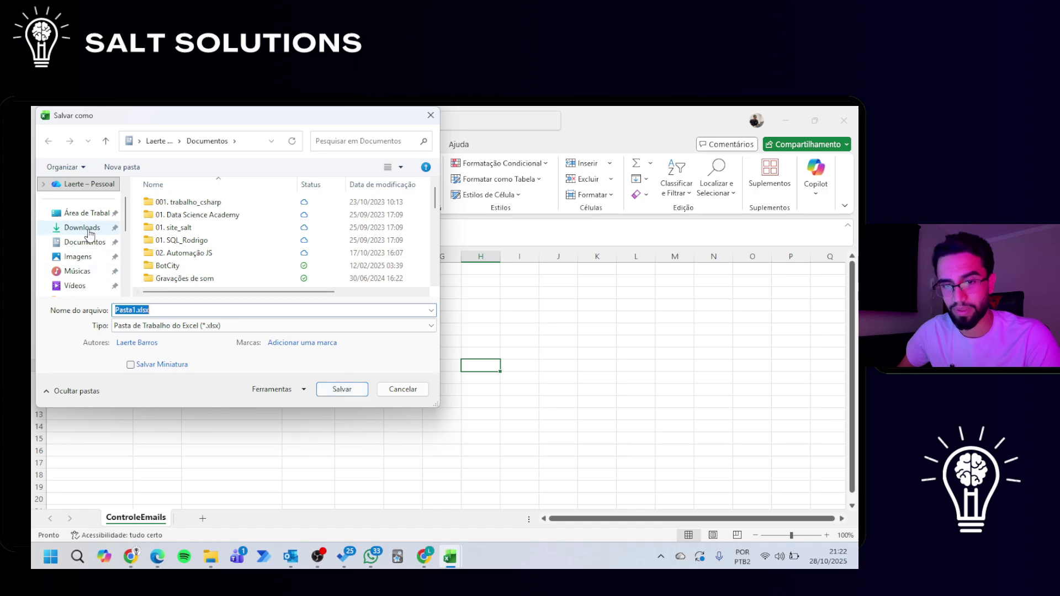
left_click(80, 227)
double_click(135, 309)
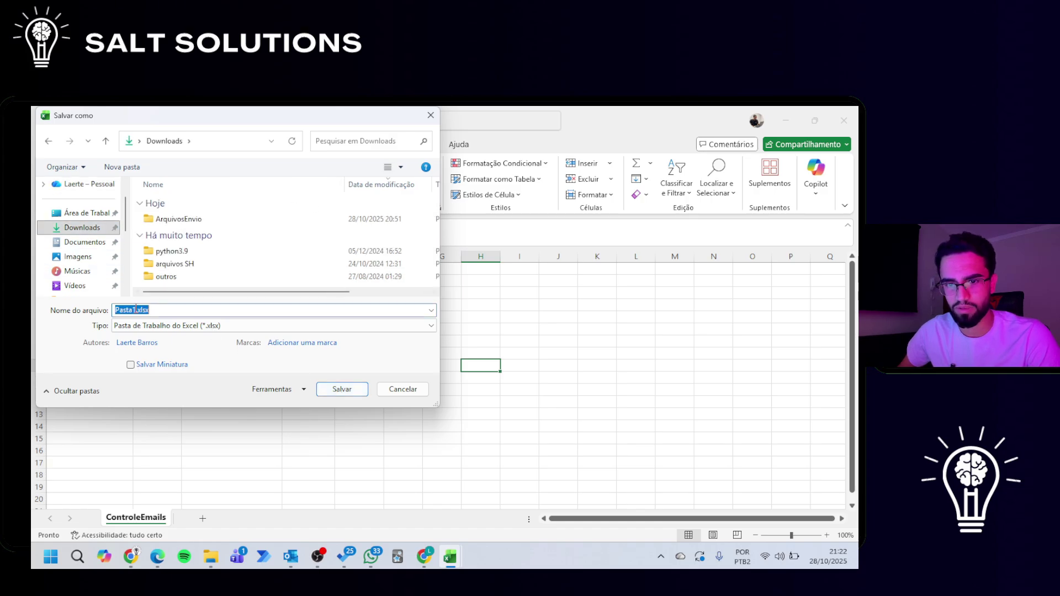
type("EnvioAutomatico")
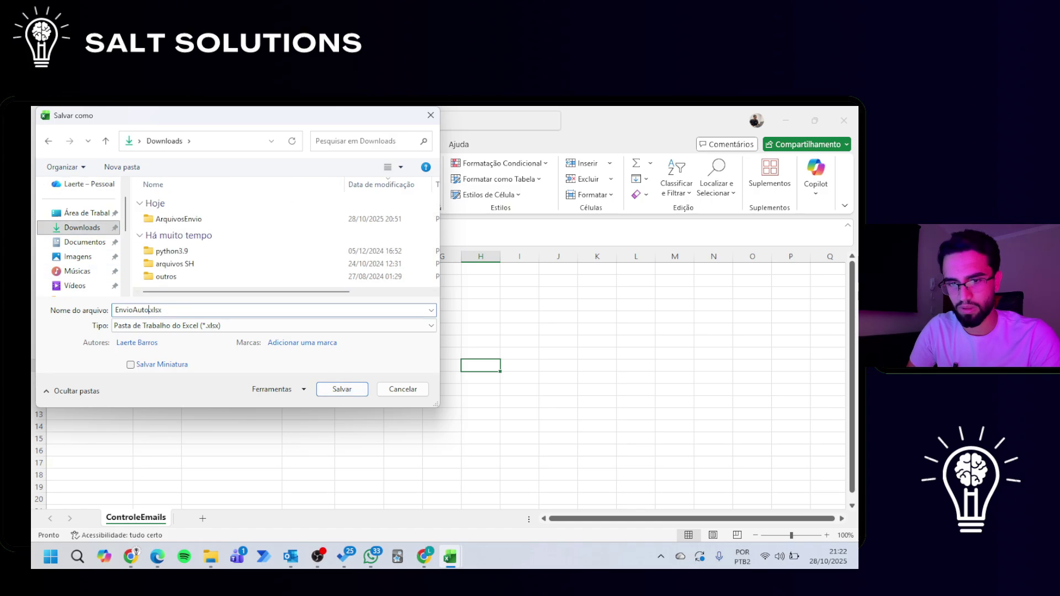
key("Return")
left_click(808, 284)
left_click(284, 327)
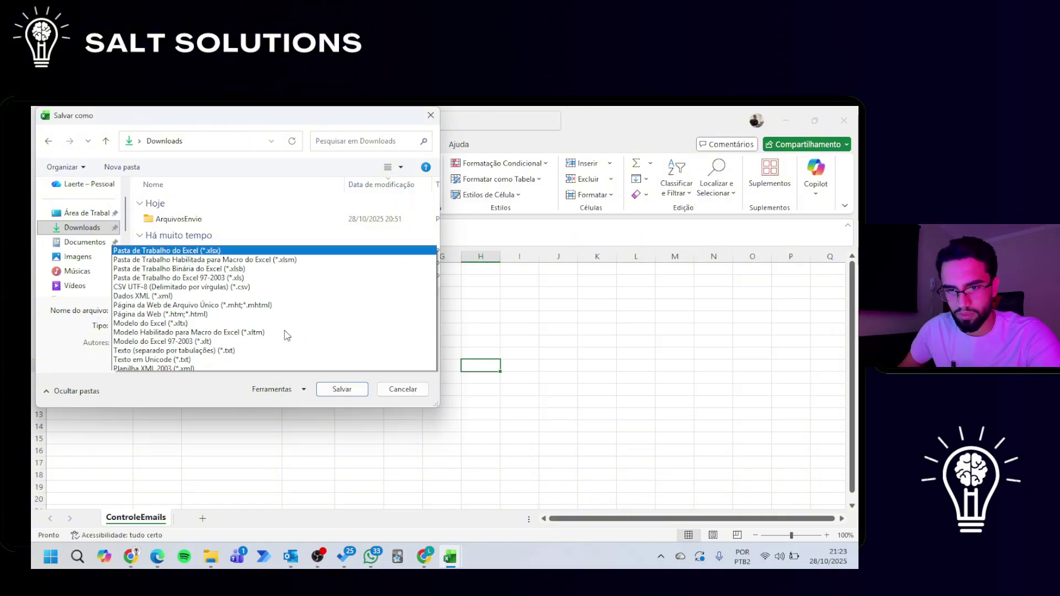
left_click(296, 120)
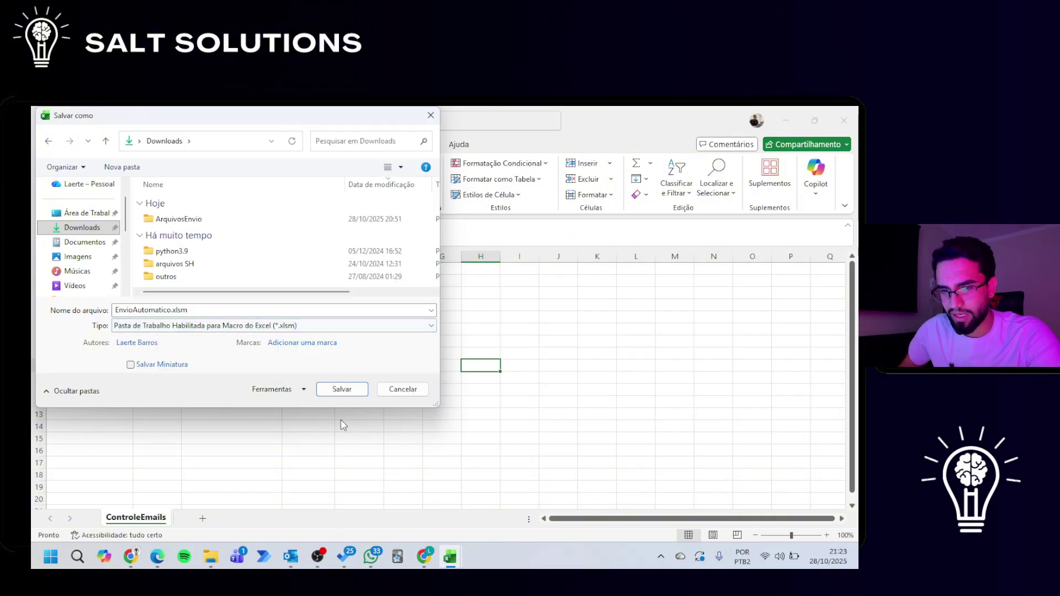
left_click(350, 392)
Return to the VBA editor, close the Planilha1 code window and close the editor to get back to the sheet
key("alt+F11")
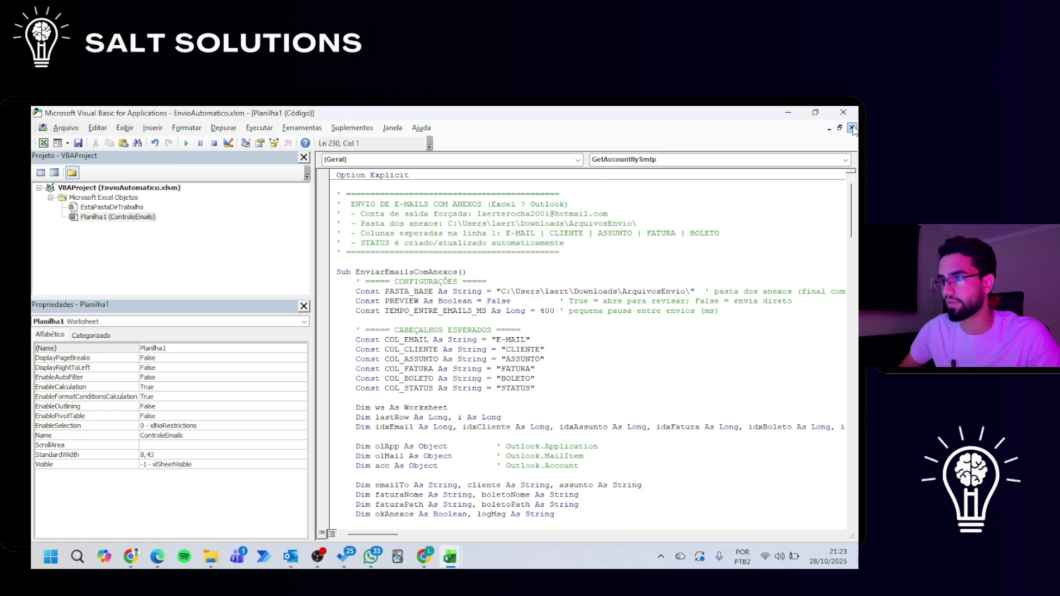
left_click(853, 129)
left_click(843, 112)
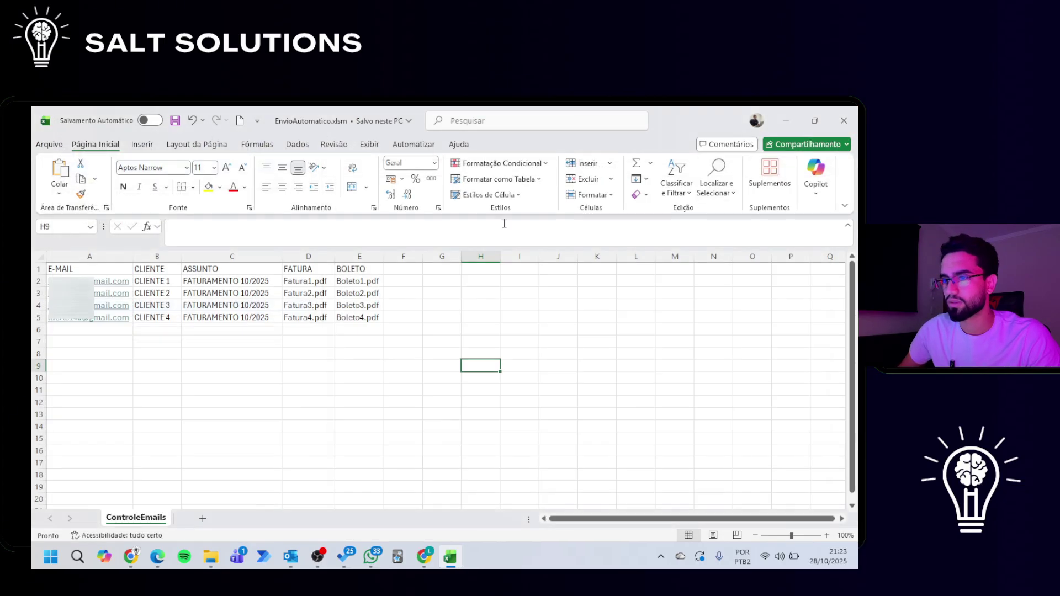
Check the "Como usar" instructions in ChatGPT on running the macro, then return to the ControleEmails sheet in Excel
key("alt+Tab")
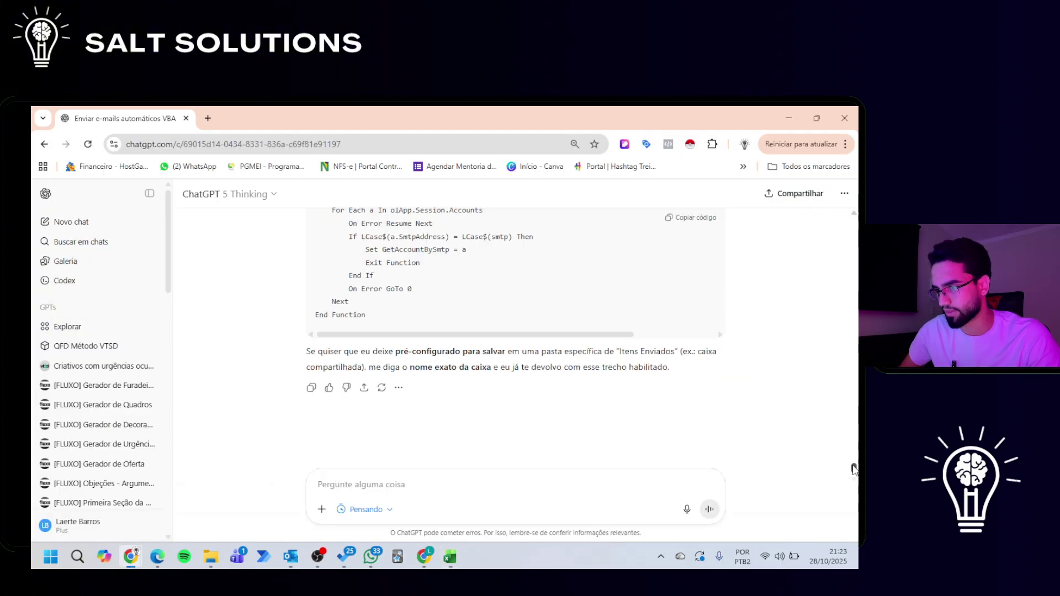
scroll(387, 323, "up", 20)
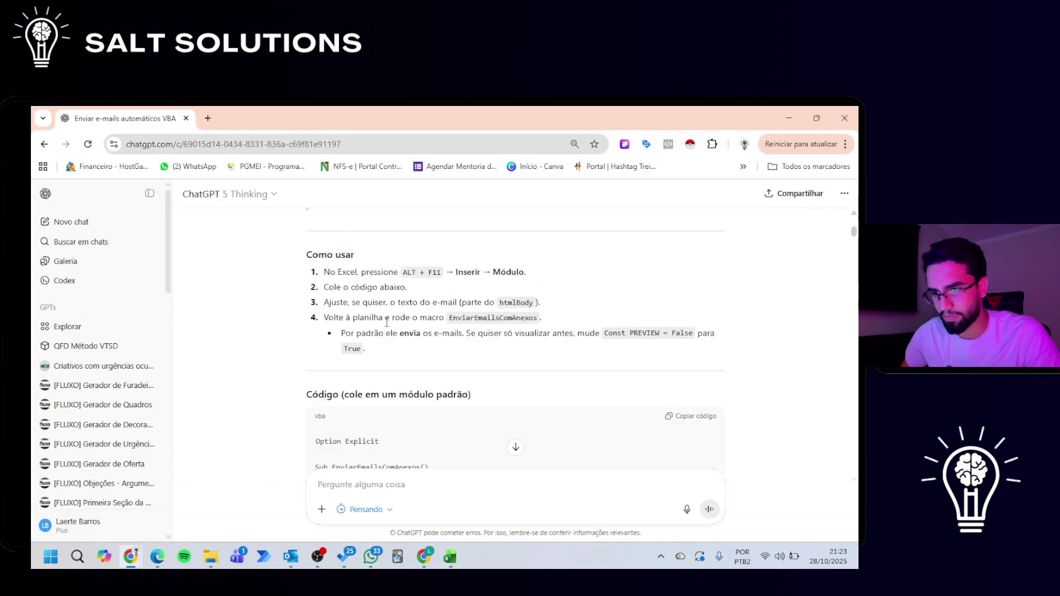
key("alt+Tab")
left_click(359, 378)
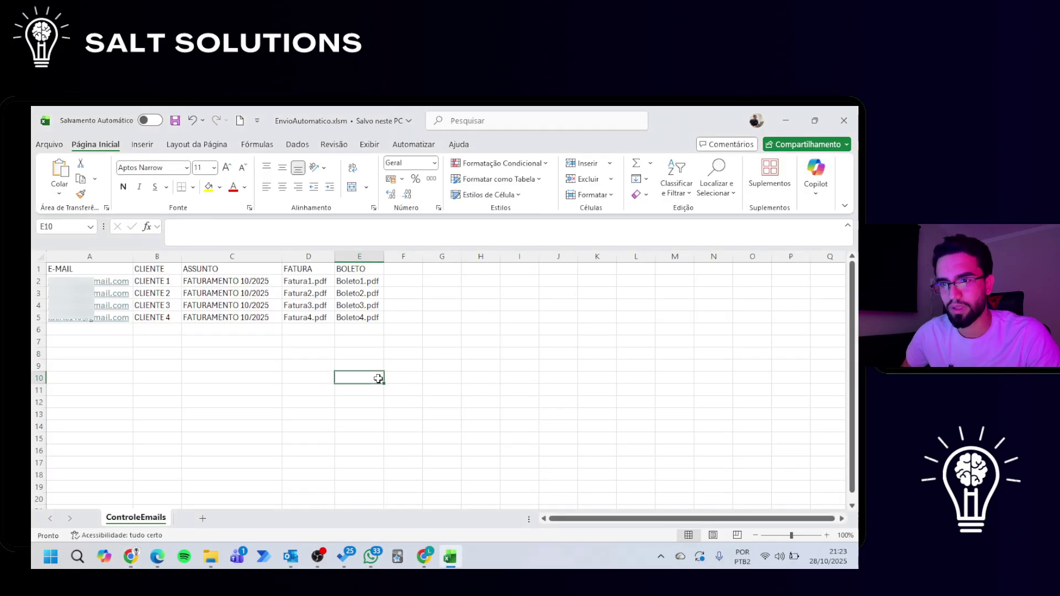
Run the Planilha1.EnviarEmailsComAnexos macro from the macro list, moving the dialogs clear of the client table
left_click(370, 144)
left_click(670, 193)
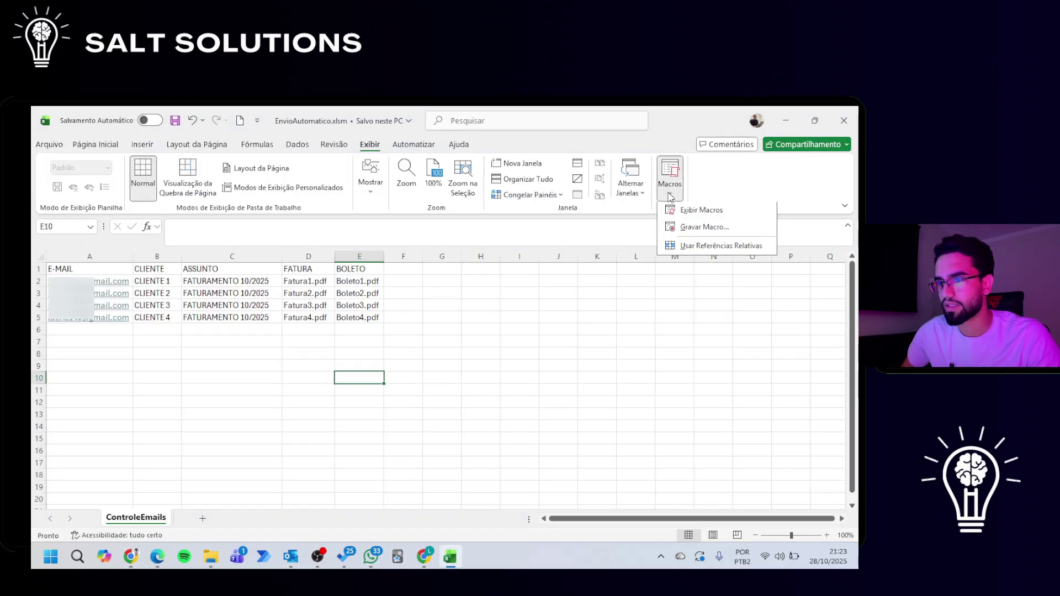
left_click(711, 215)
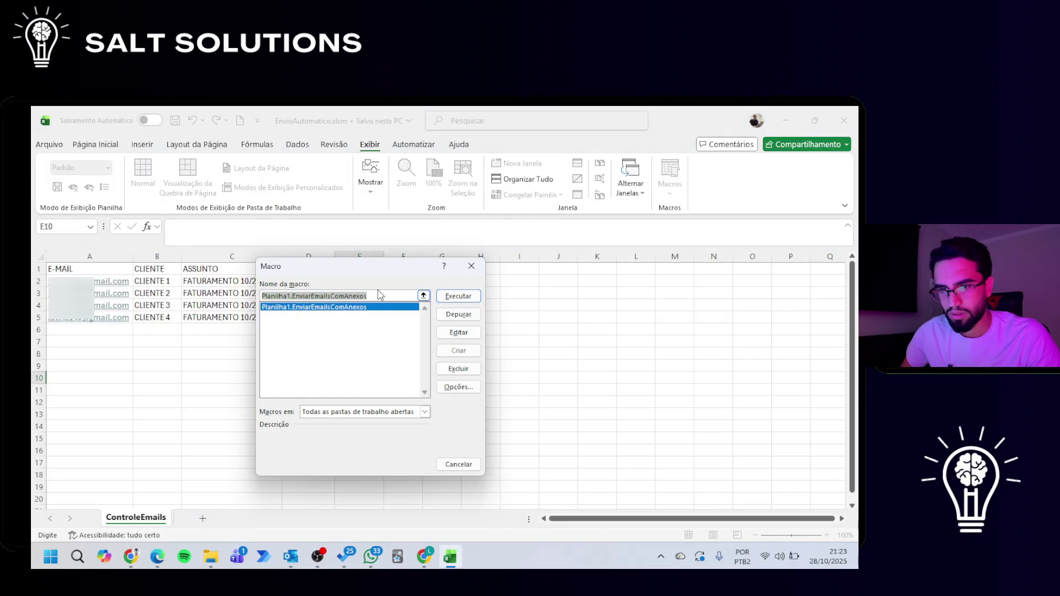
left_click_drag(382, 272, 618, 278)
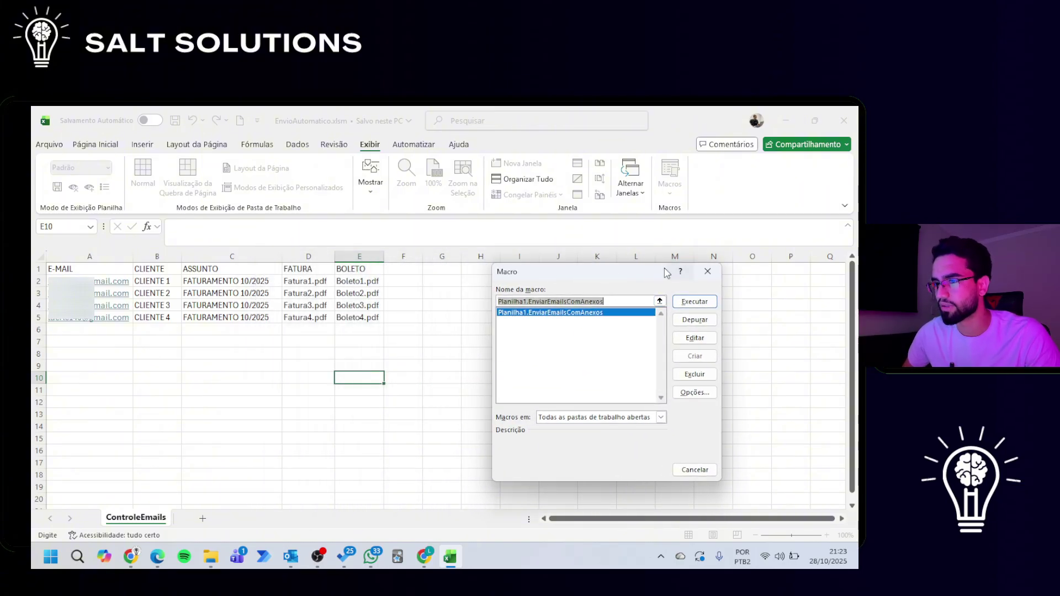
left_click_drag(642, 276, 662, 263)
left_click(710, 288)
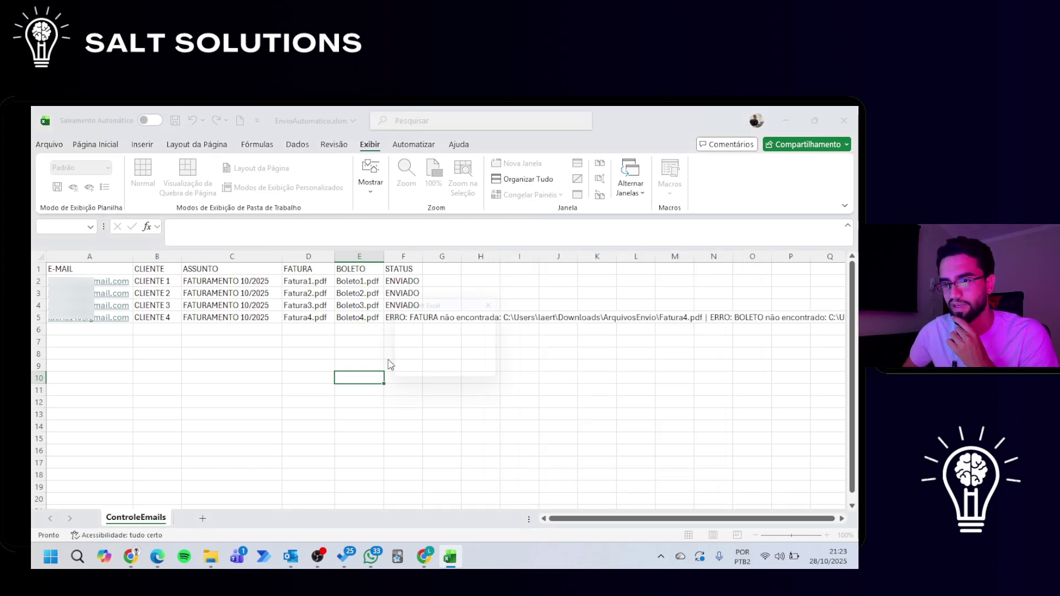
left_click_drag(476, 308, 581, 307)
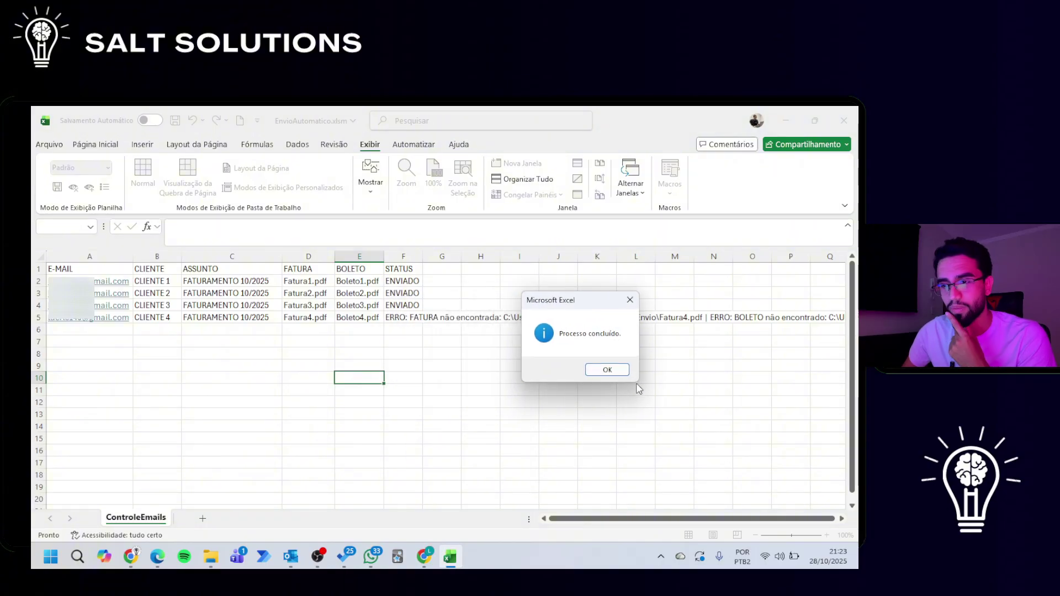
Dismiss the macro's completion message, auto-fit the STATUS column's width and select the CLIENTE 4 status cell to read it in full
left_click(608, 370)
left_click(411, 256)
double_click(423, 256)
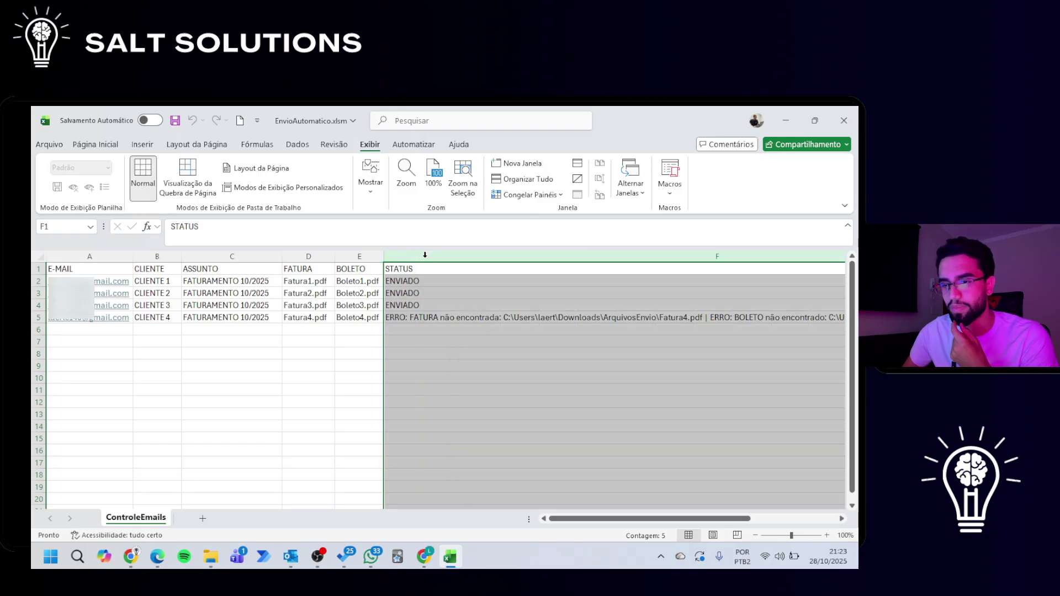
left_click(582, 320)
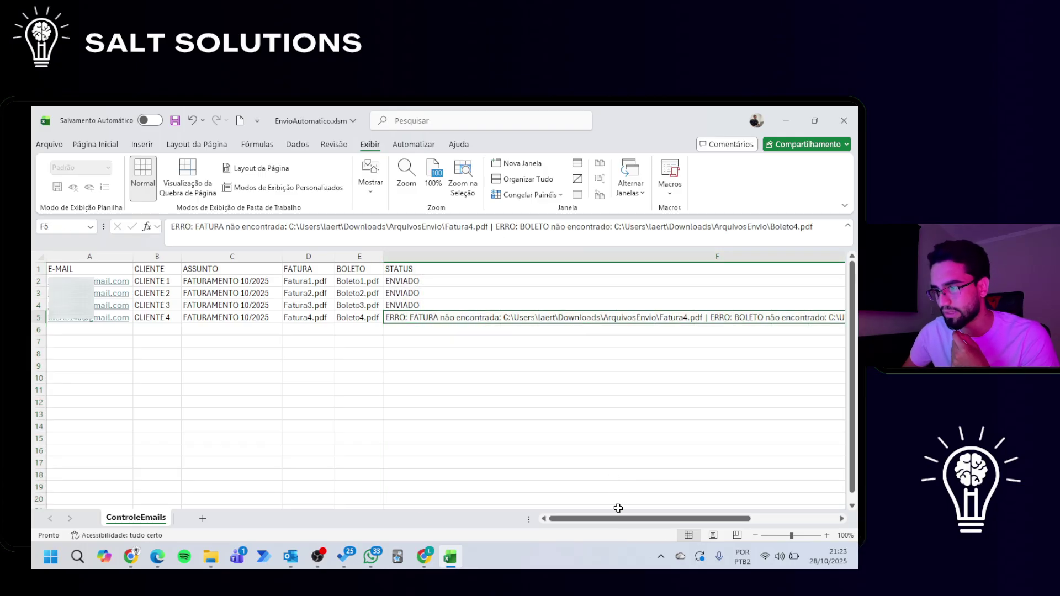
mouse_move(614, 519)
left_mouse_down()
mouse_move(654, 518)
mouse_move(597, 519)
left_mouse_up()
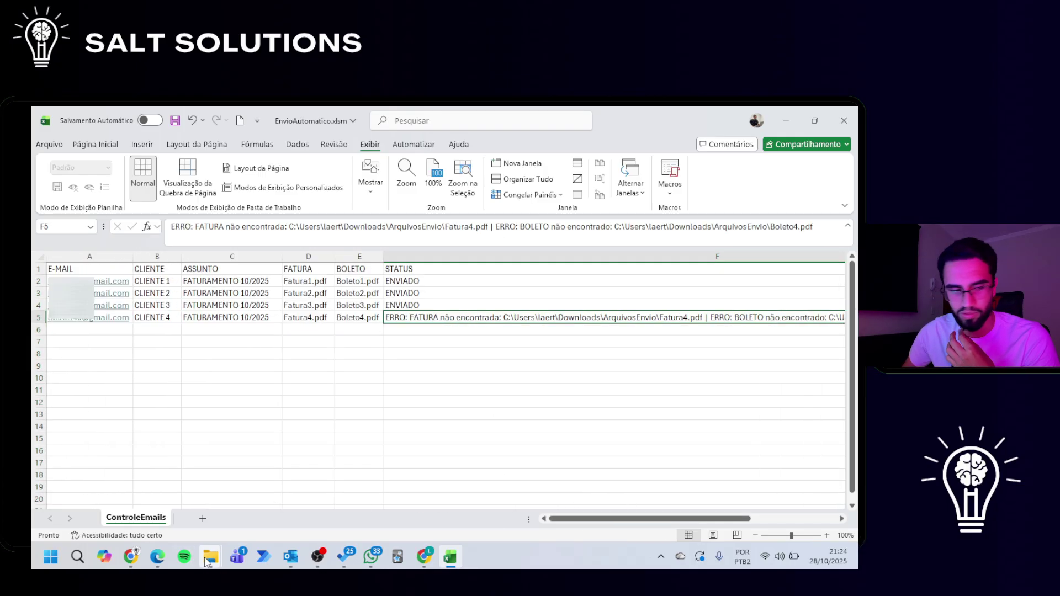
Switch to the ArquivosEnvio folder in File Explorer and check which FATURA and BOLETO PDFs it contains
mouse_move(208, 561)
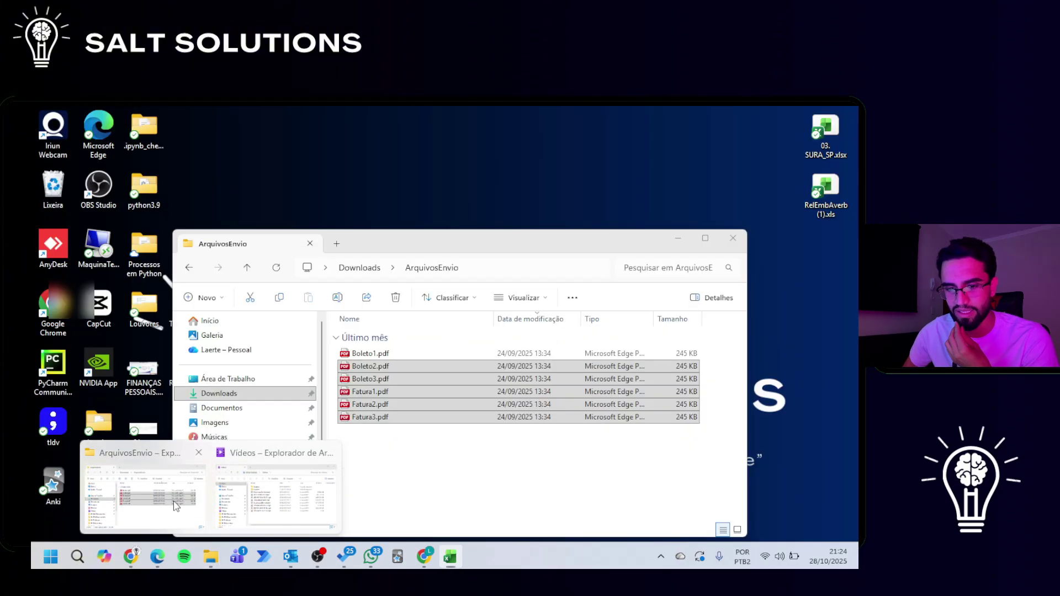
left_click(147, 500)
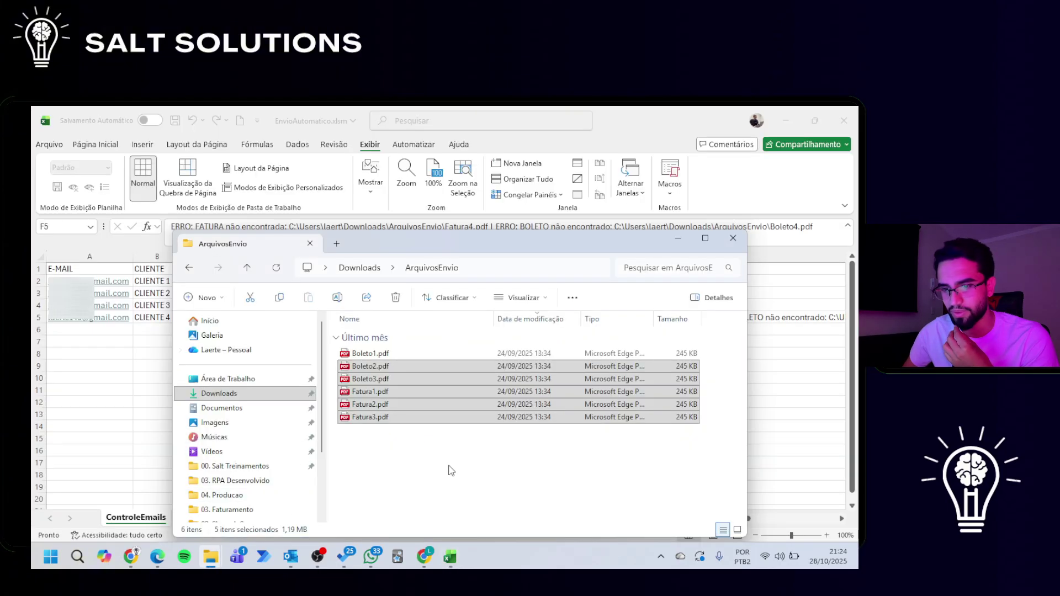
left_click(449, 466)
left_click_drag(413, 479, 378, 341)
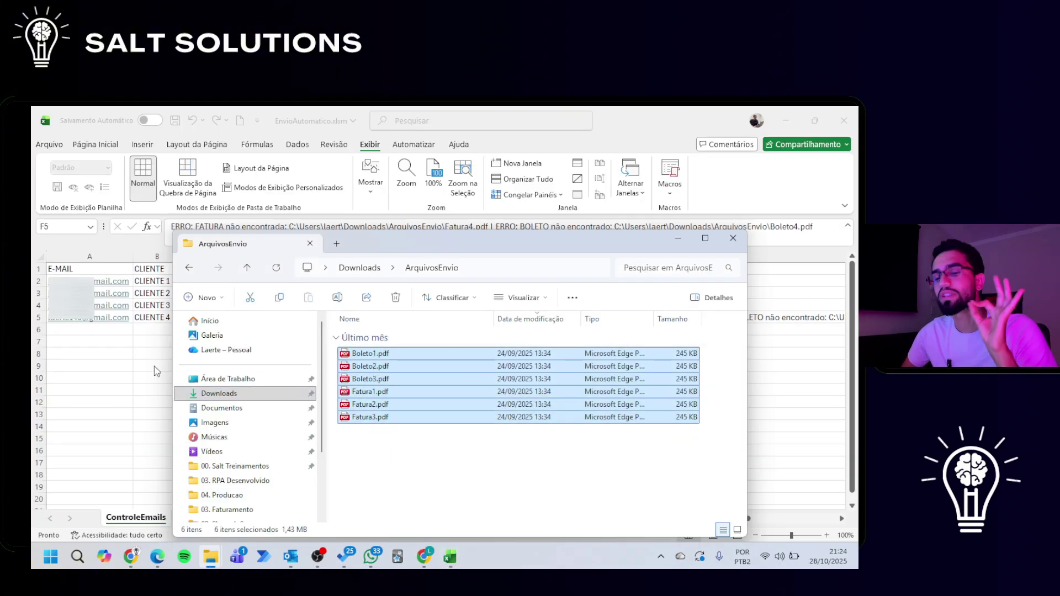
key("alt+Tab")
In Outlook, open the CLIENTE 3 FATURAMENTO 10/2025 message from the sending mailbox's Itens Enviados, review its attachments and body text, and close it
left_click(291, 556)
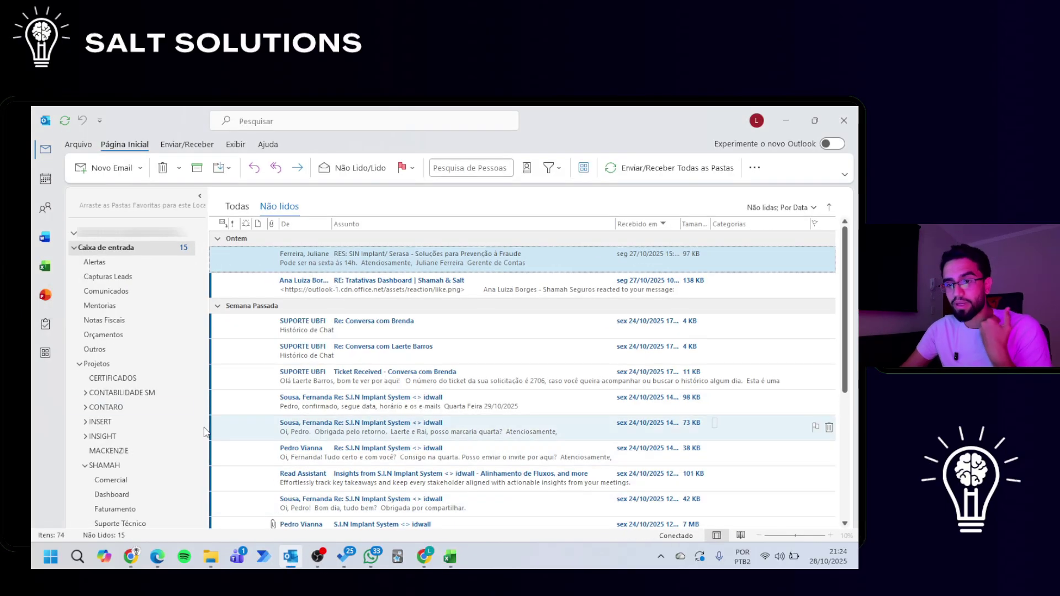
scroll(122, 386, "down", 6)
left_click(102, 408)
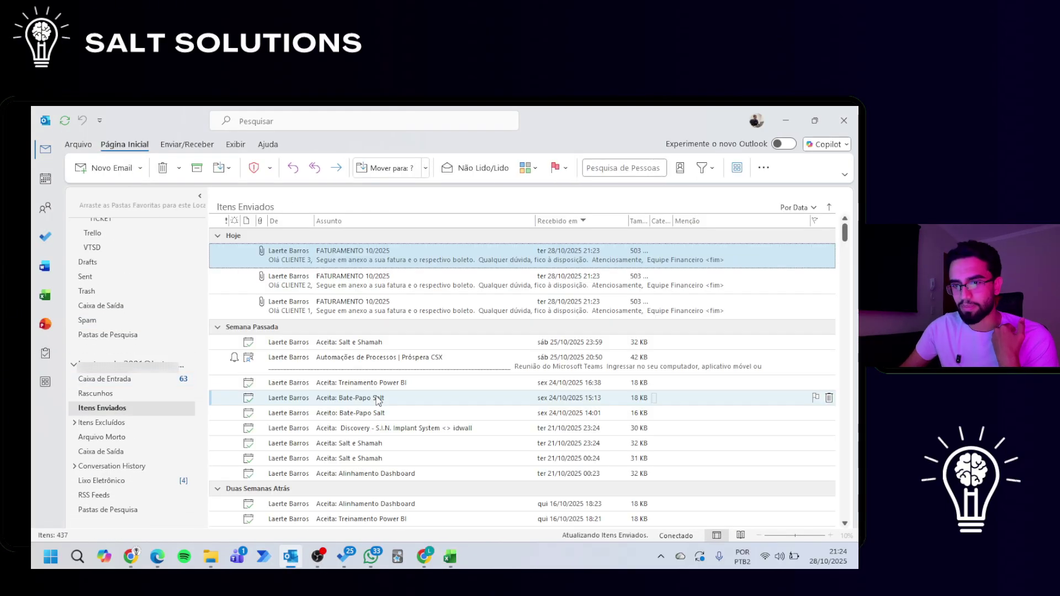
double_click(380, 267)
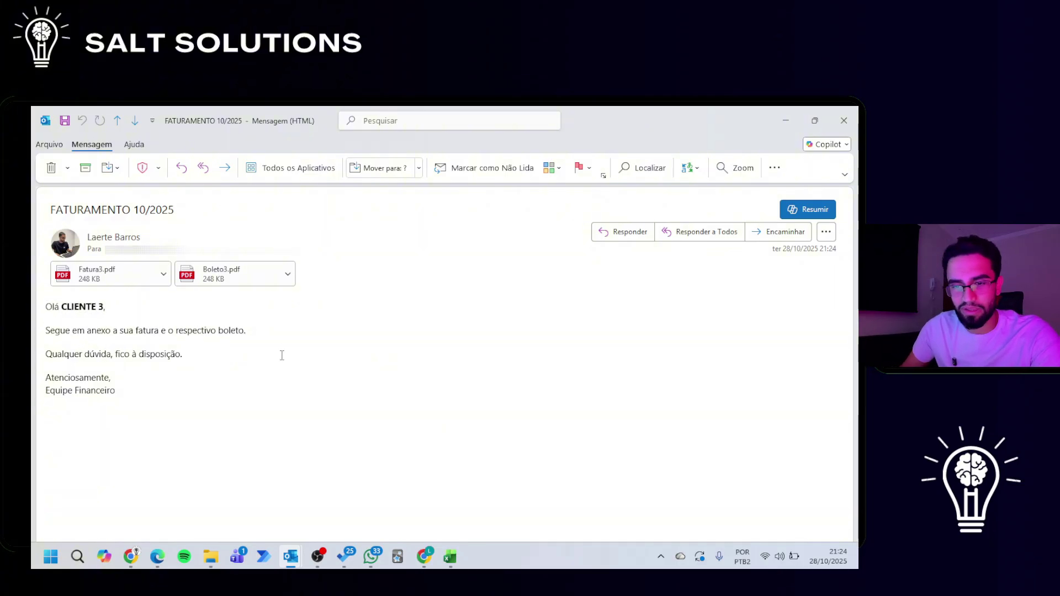
left_click_drag(120, 394, 32, 306)
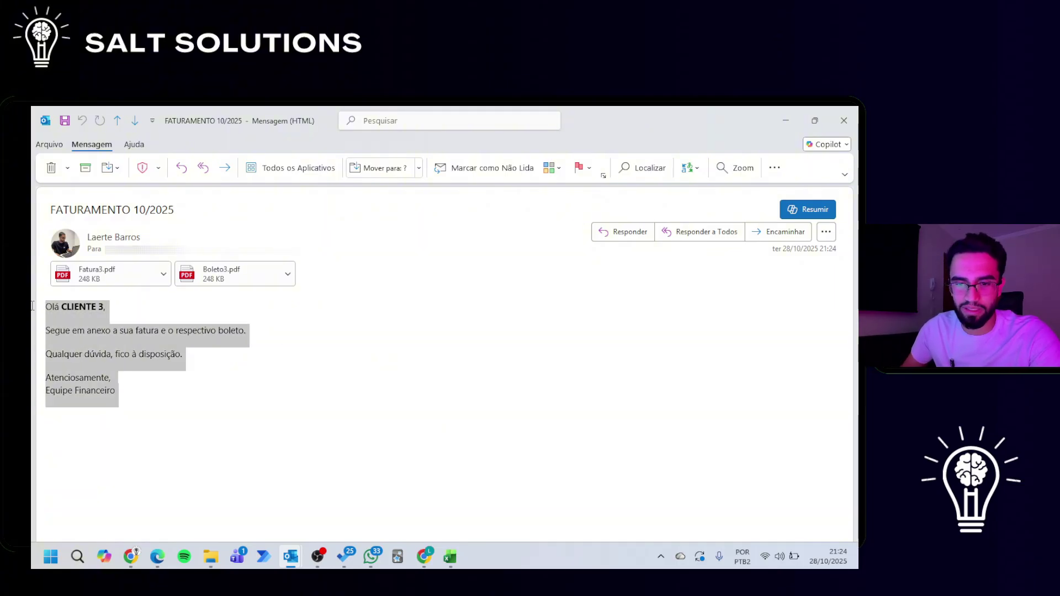
left_click(166, 414)
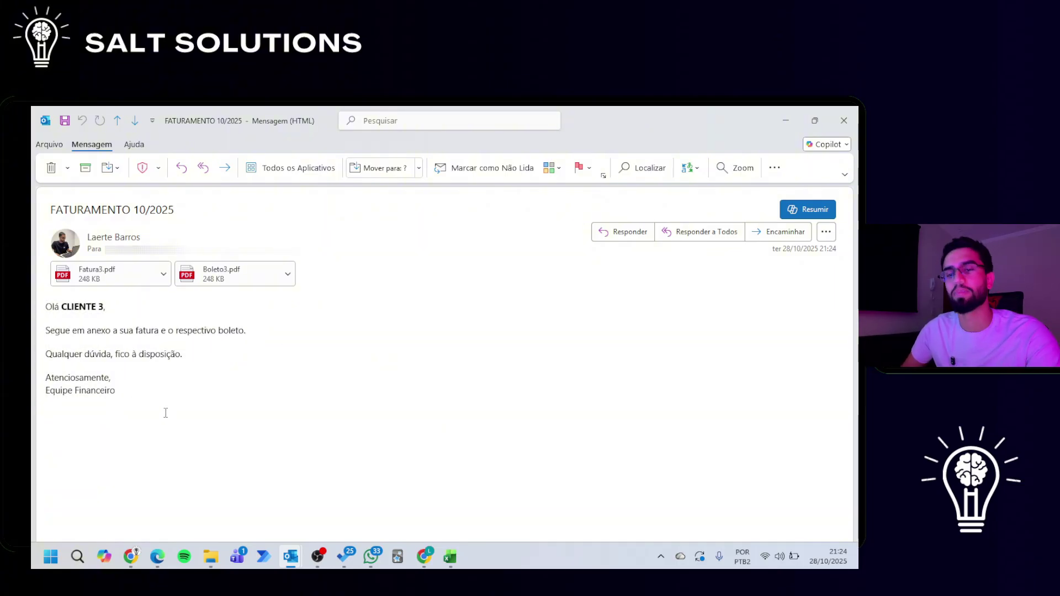
left_click(844, 122)
Return to the ControleEmails sheet in Excel and review the STATUS column and the CLIENTE 4 row
left_click(450, 558)
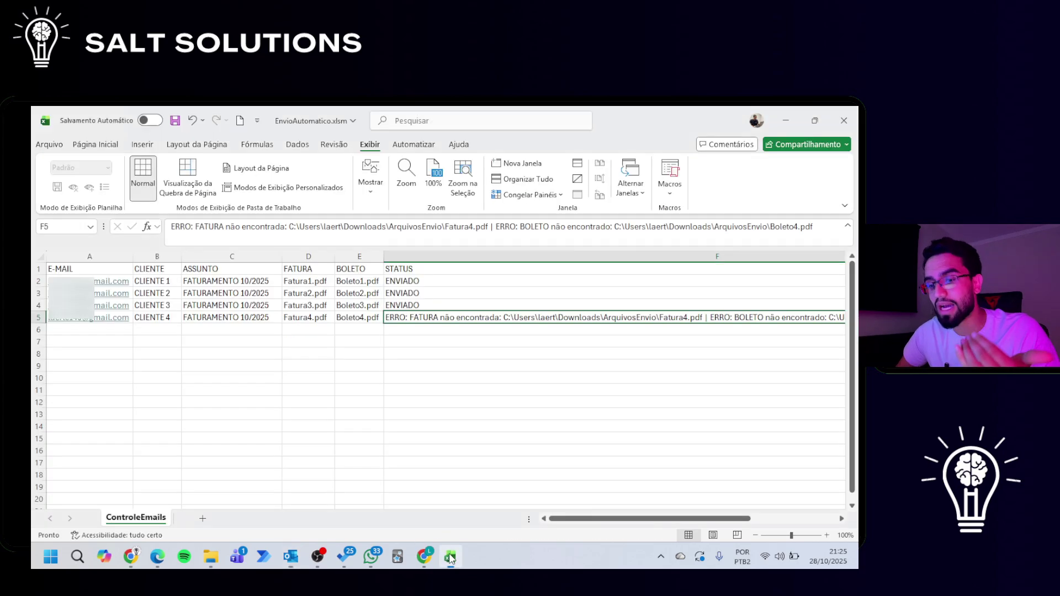
left_click(431, 256)
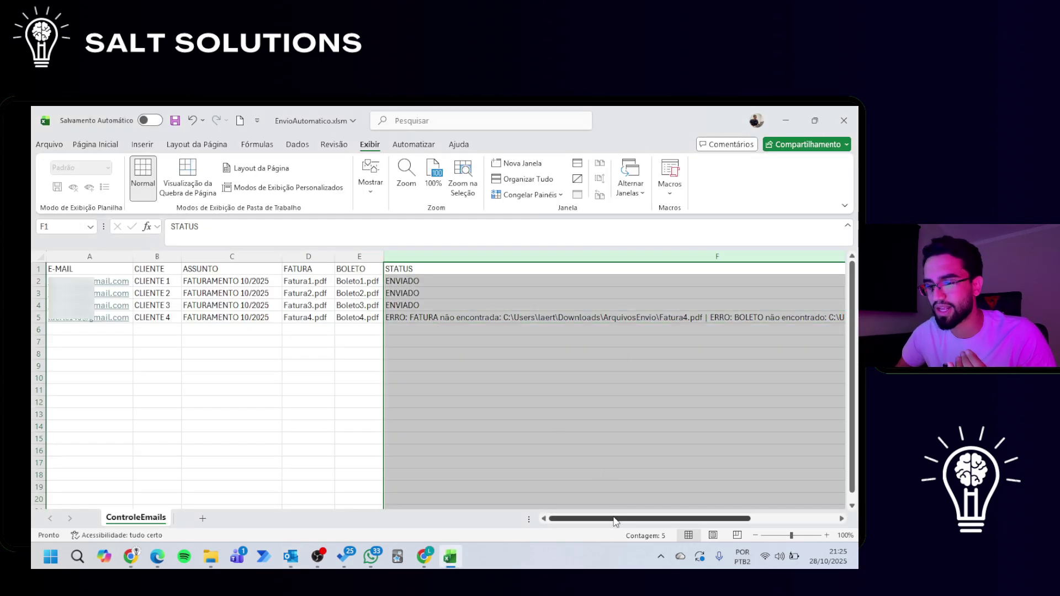
mouse_move(615, 521)
left_mouse_down()
mouse_move(692, 518)
mouse_move(615, 518)
left_mouse_up()
left_click(184, 321)
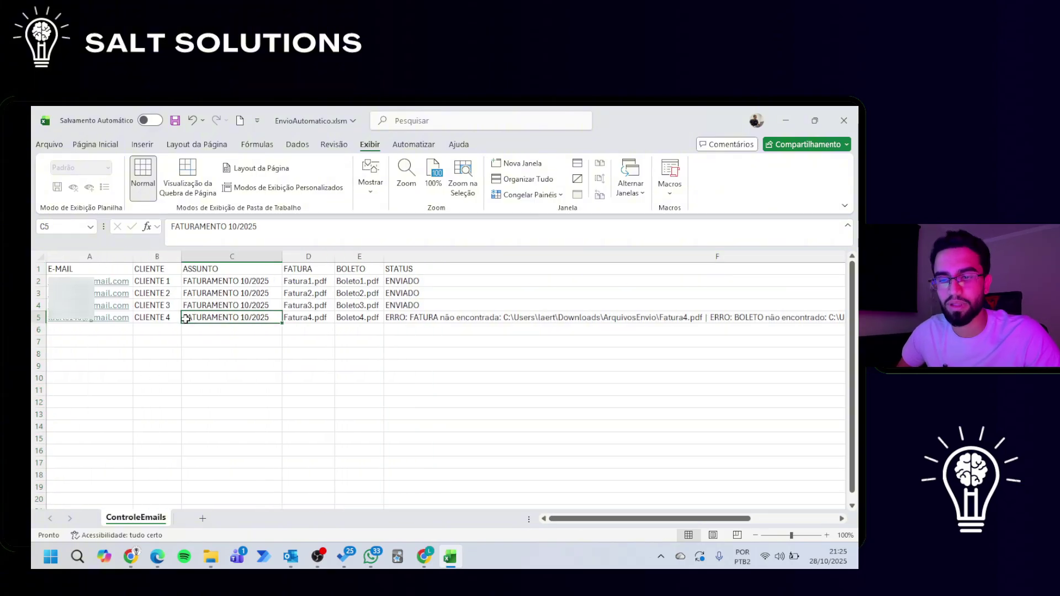